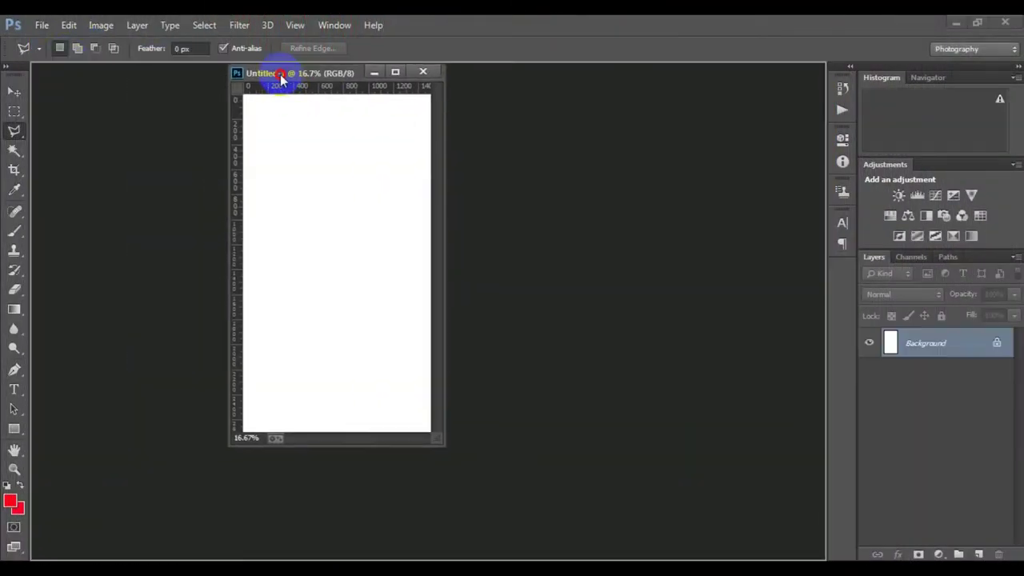
- Dock the document and draw a red rectangle over the page's right half
drag(280, 77, 96, 69)
click(14, 427)
right_click(13, 428)
click(88, 427)
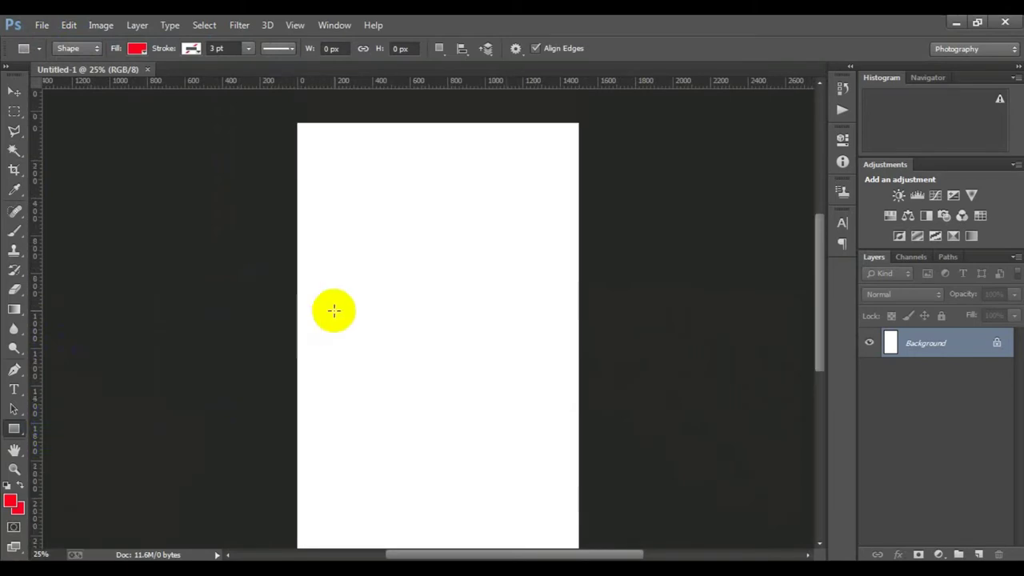
drag(482, 116, 691, 439)
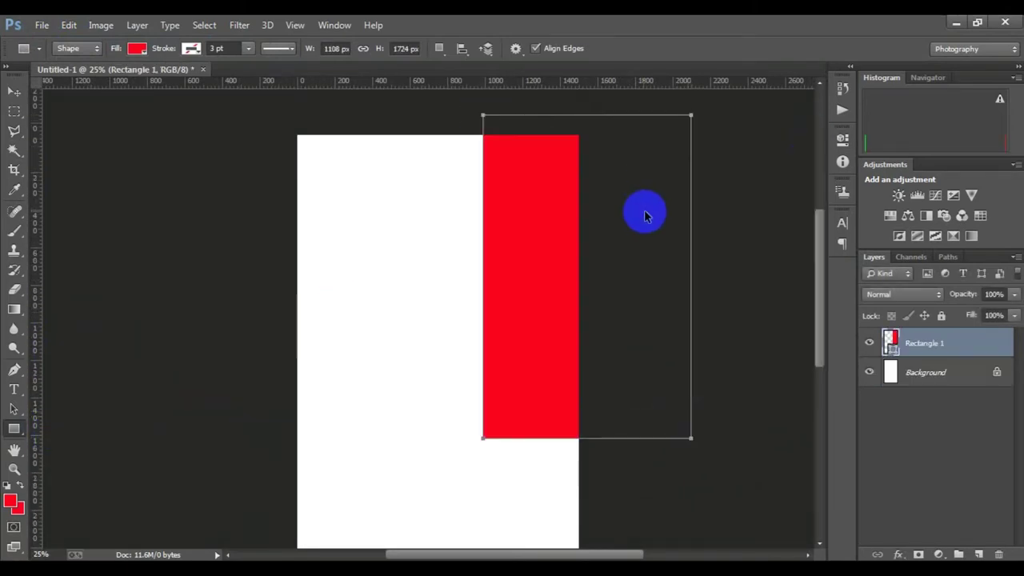
- Rotate the rectangle about -24.7° and stretch it into a diagonal band on the right
key(ctrl+t)
drag(704, 240, 608, 360)
drag(542, 302, 571, 302)
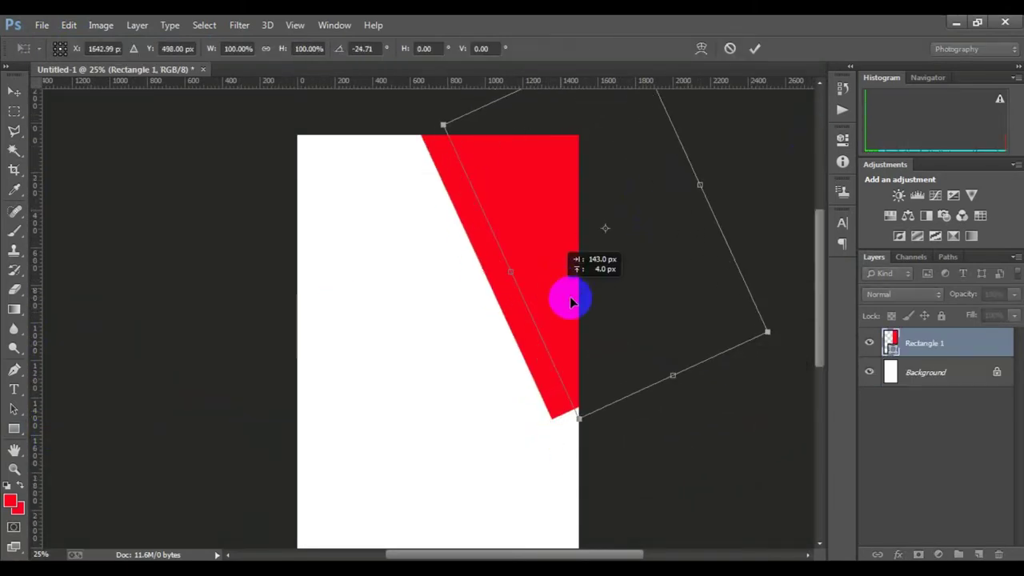
drag(579, 418, 589, 479)
drag(434, 146, 428, 128)
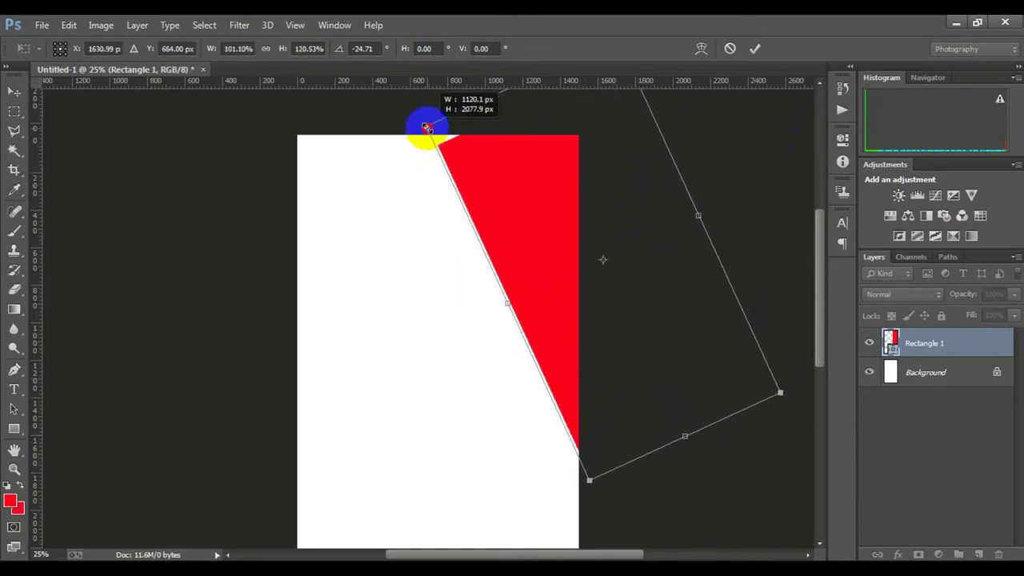
click(754, 48)
click(377, 212)
key(ctrl+minus)
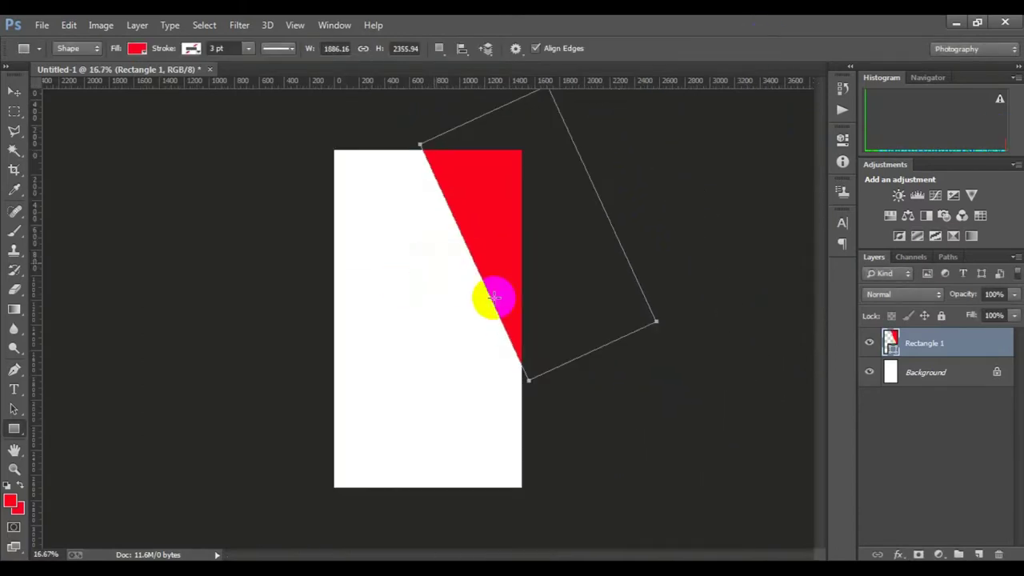
click(893, 373)
key(ctrl+plus)
click(916, 340)
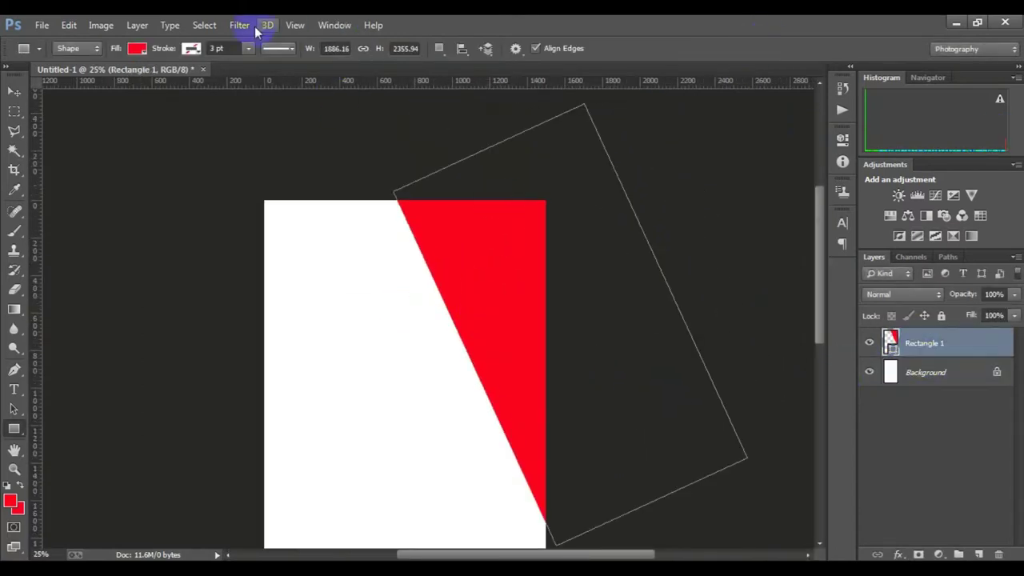
- Add a drop shadow with distance about 17 to Rectangle 1
double_click(909, 350)
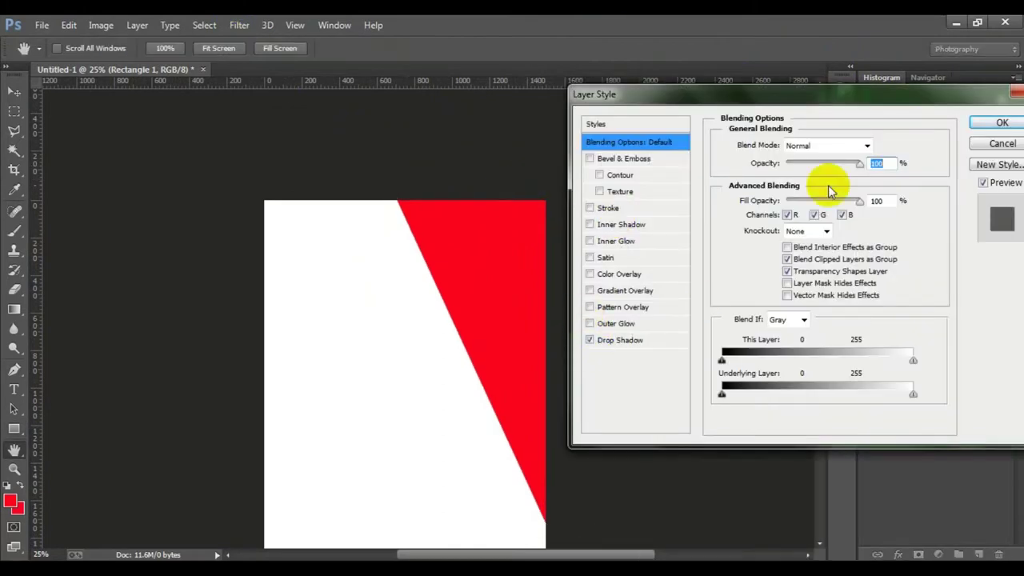
drag(790, 204, 807, 212)
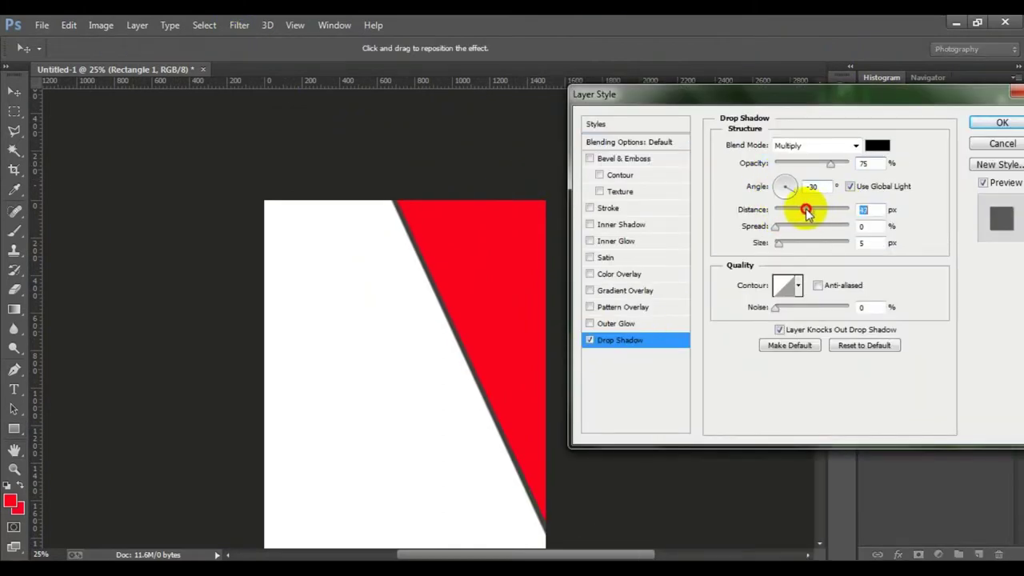
click(1002, 122)
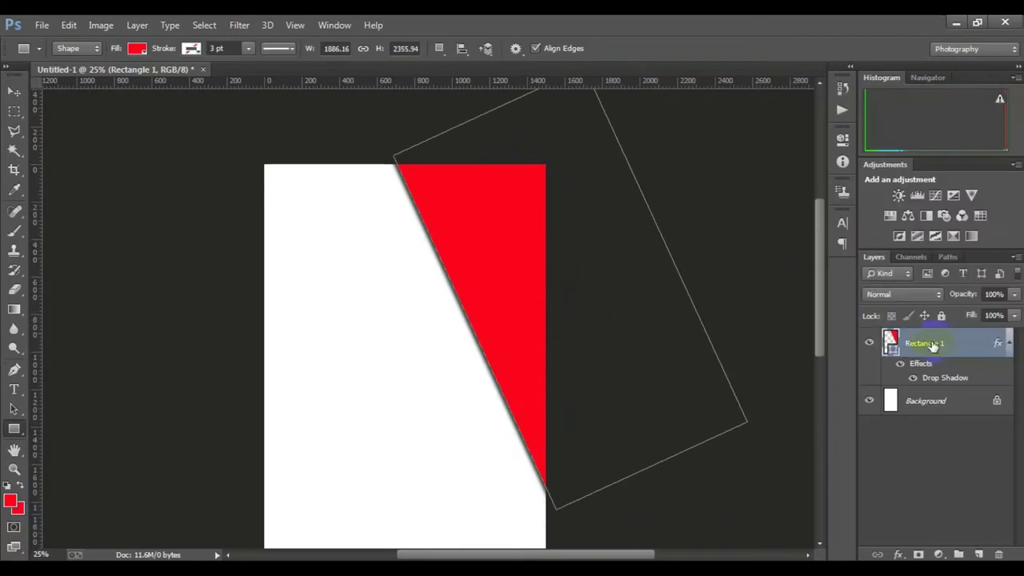
- Duplicate the red shape, scale the copy to about 135%, place it below, and hide it
drag(928, 344, 978, 554)
key(ctrl+t)
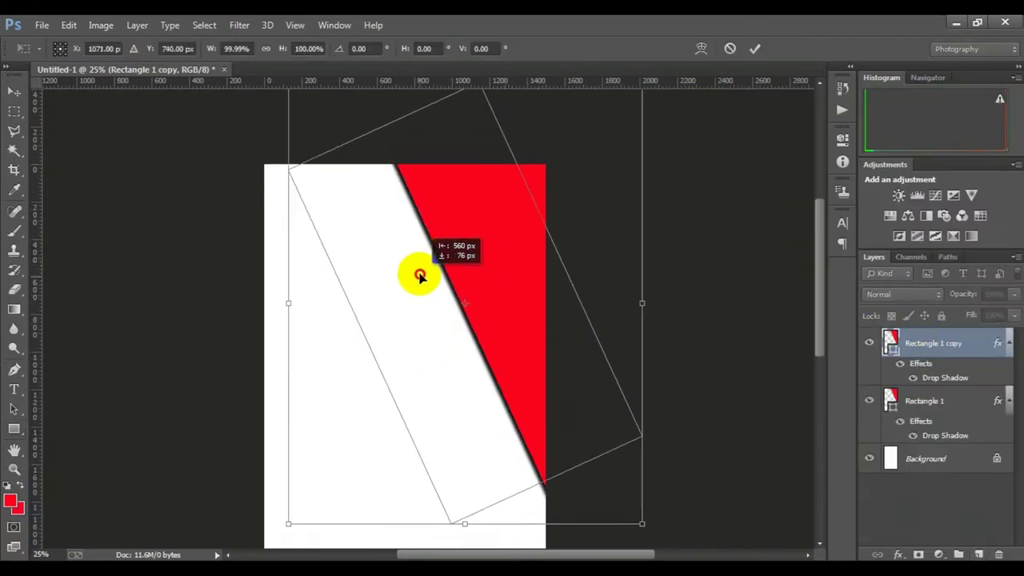
mouse_move(649, 392)
mouse_down()
mouse_move(780, 502)
mouse_move(790, 499)
mouse_up()
click(754, 48)
key(ctrl+bracketleft)
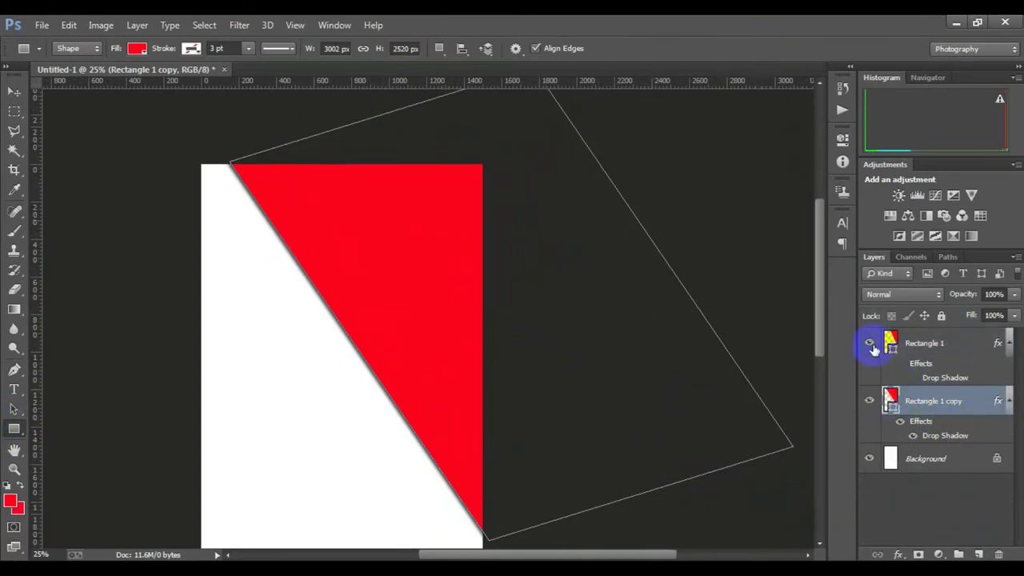
click(870, 400)
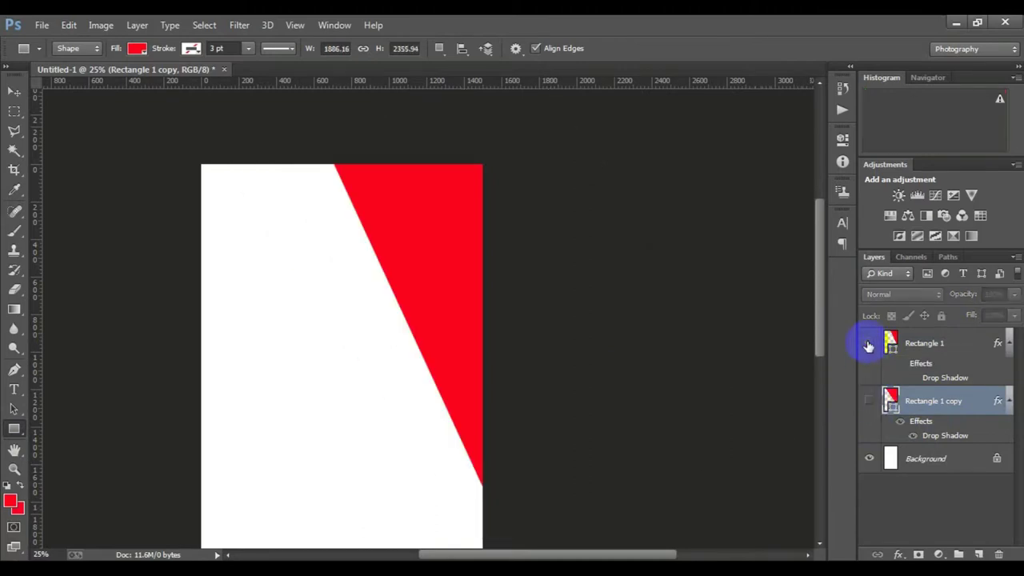
- Show the enlarged copy again and fill it with dark red
click(870, 400)
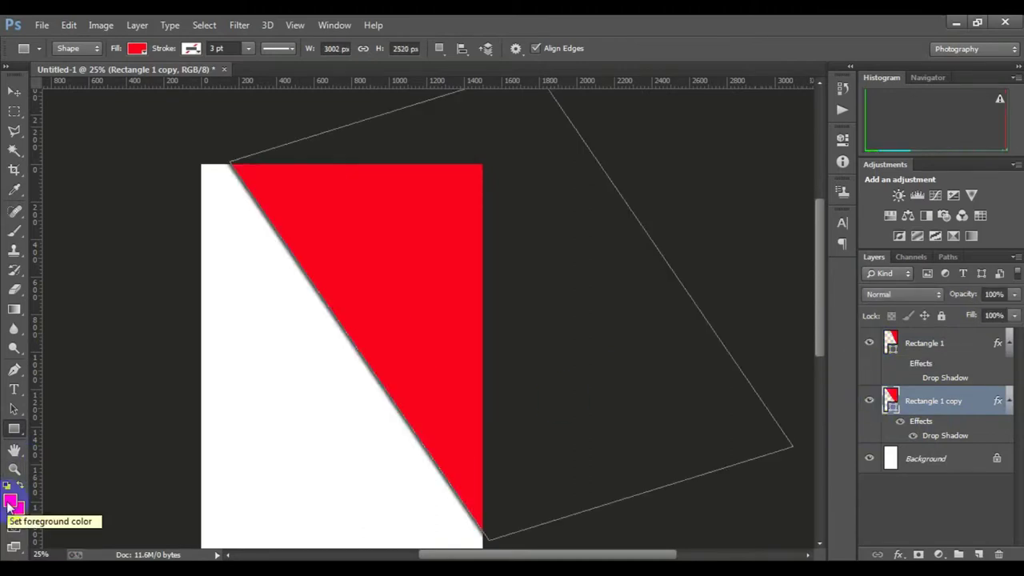
click(138, 49)
click(449, 173)
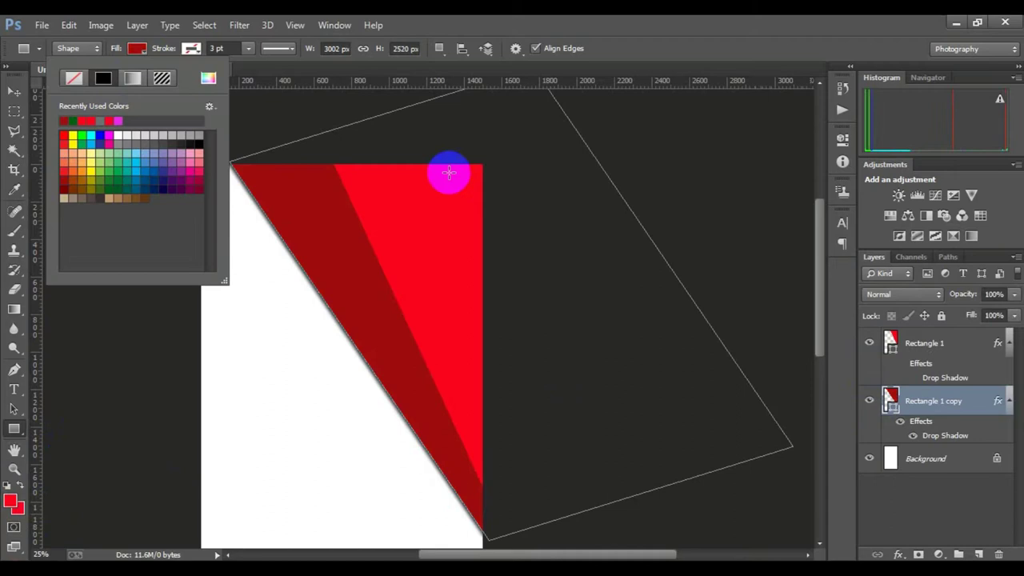
- Strengthen the drop shadow in Layer Style, then select the dark red copy layer
click(933, 344)
key(ctrl+minus)
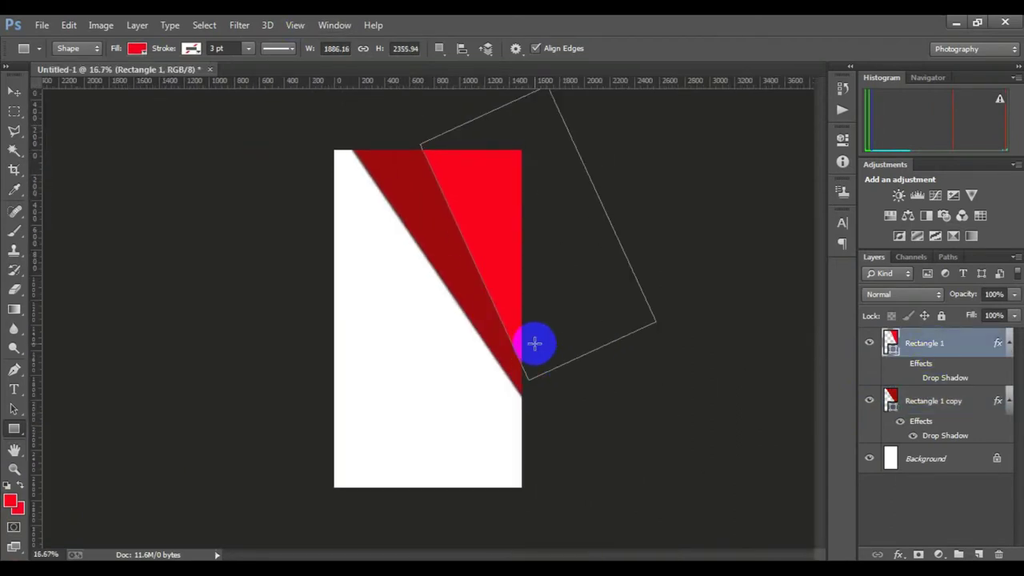
key(alt+bracketleft)
key(alt+bracketleft)
key(ctrl+plus)
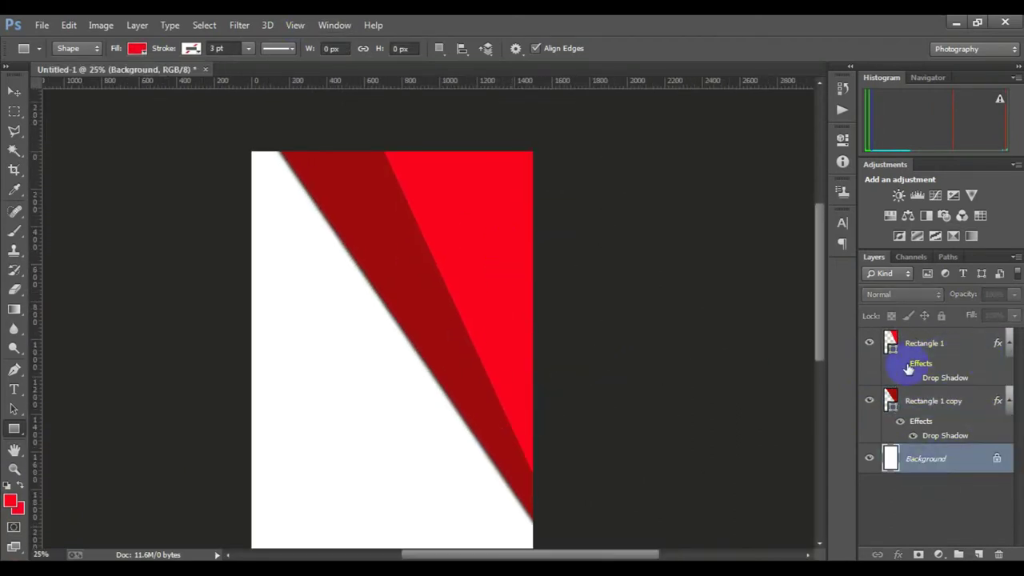
double_click(909, 367)
click(988, 160)
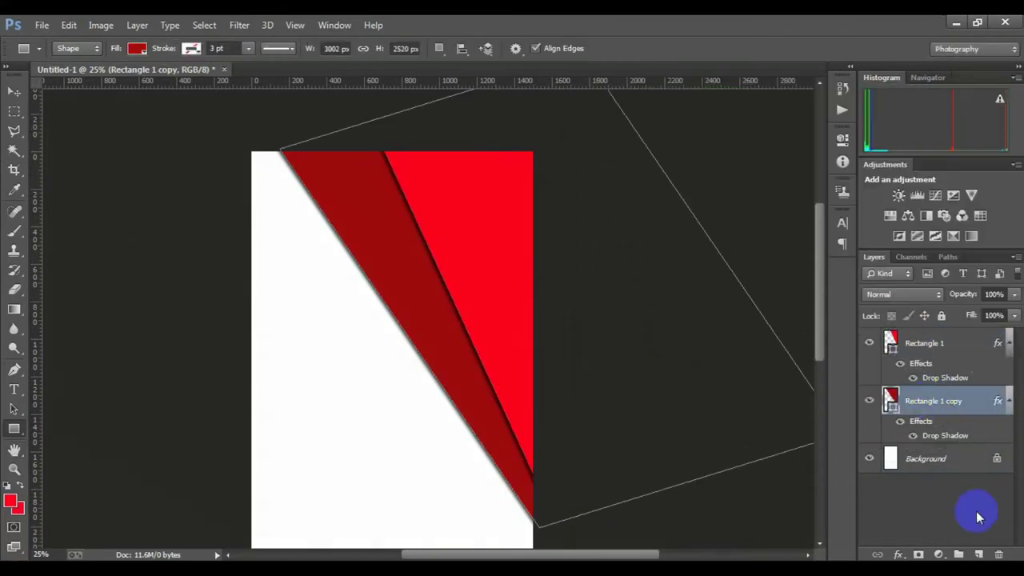
alt+click(519, 359)
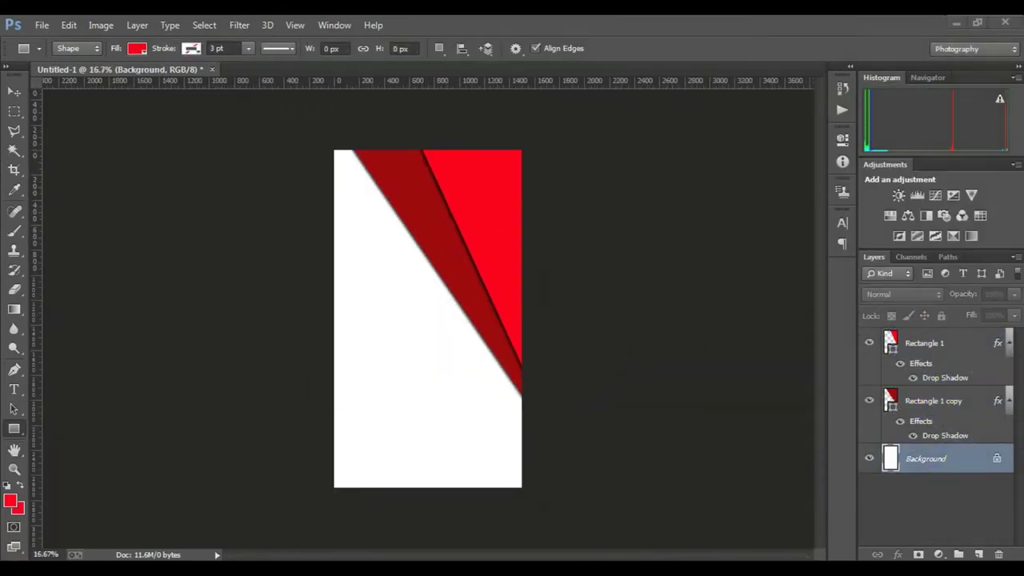
click(938, 402)
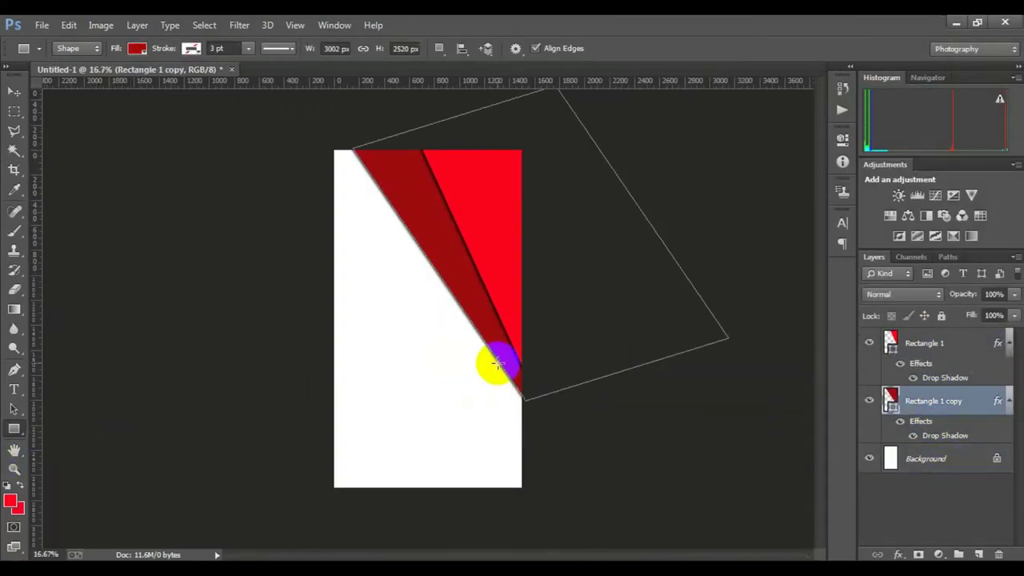
- Draw a narrow yellow strip at the lower right edge and give it a drop shadow
drag(498, 364, 524, 496)
click(137, 48)
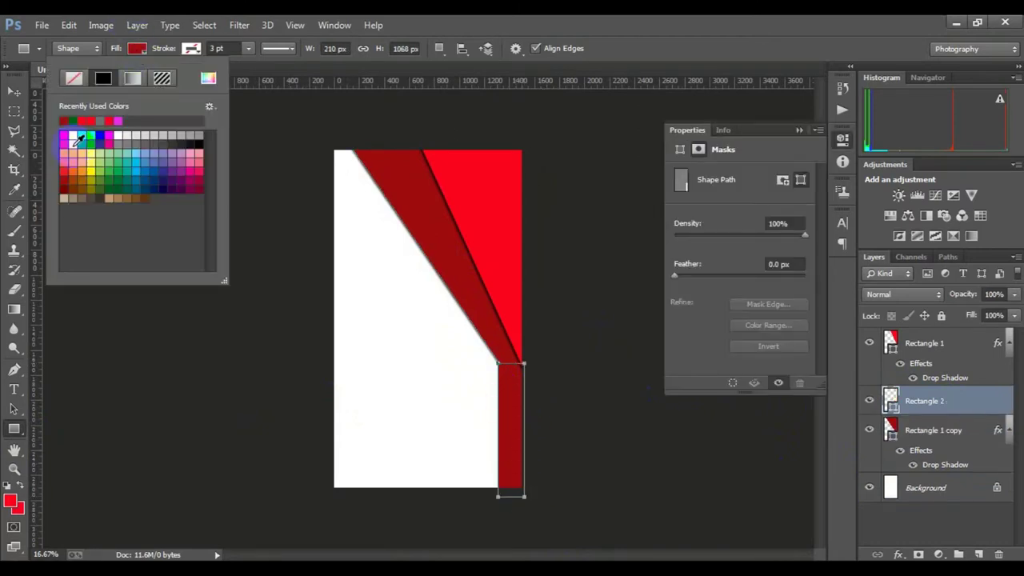
click(796, 131)
double_click(931, 402)
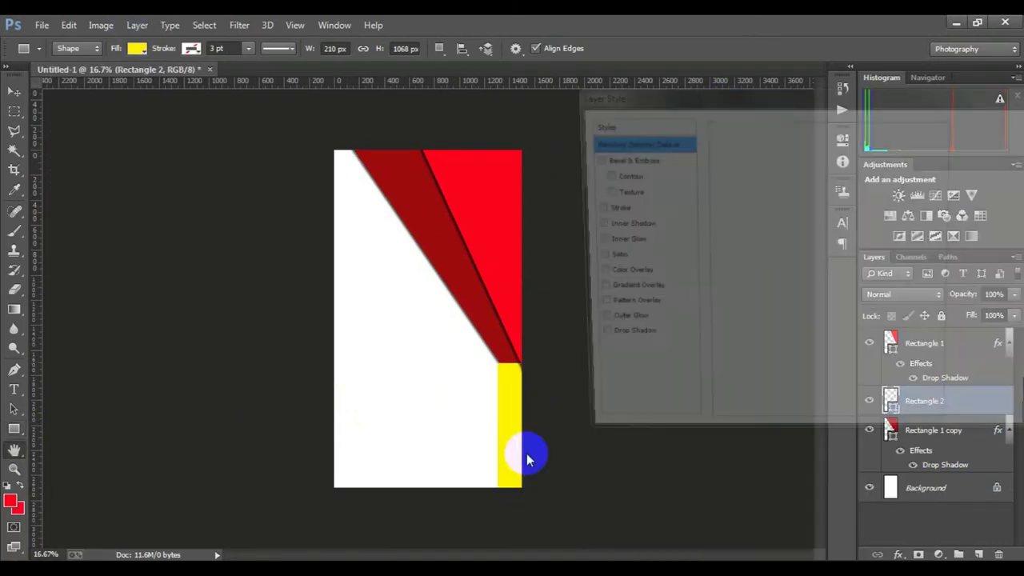
click(590, 343)
key(Return)
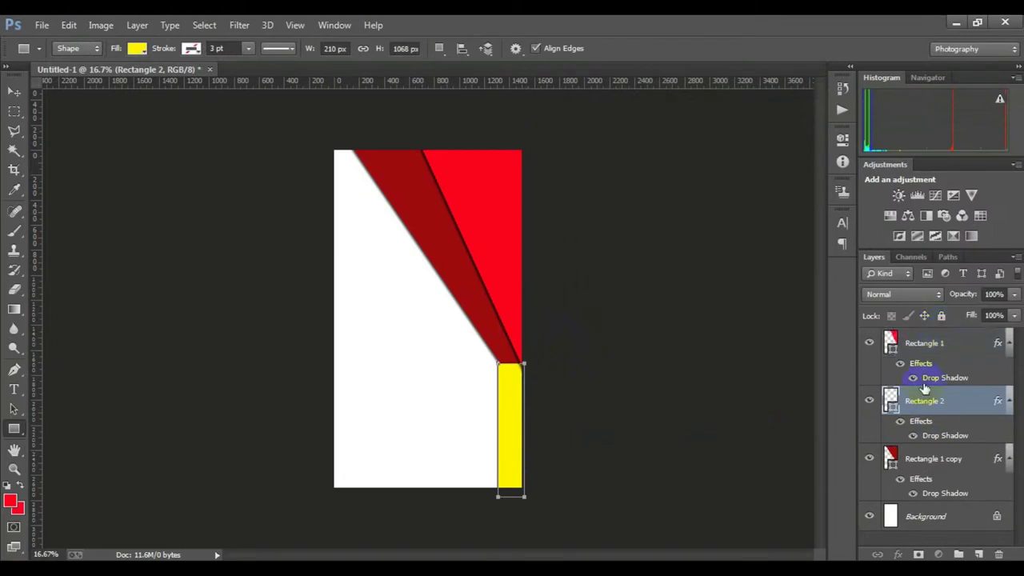
- Reorder layers so the yellow strip sits beneath both red bands, and stretch it upward
drag(915, 341, 937, 436)
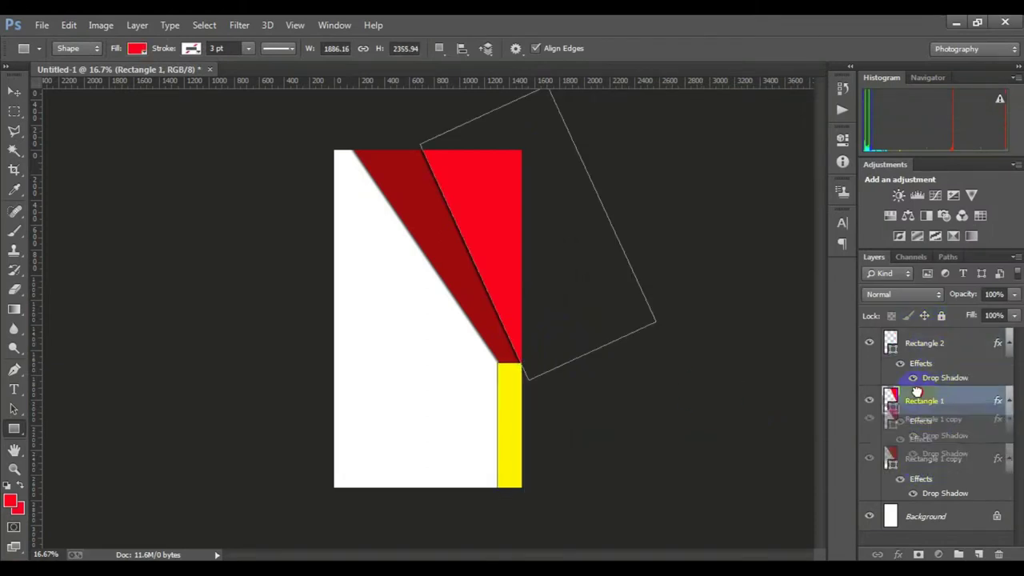
drag(916, 391, 921, 345)
drag(920, 406, 922, 480)
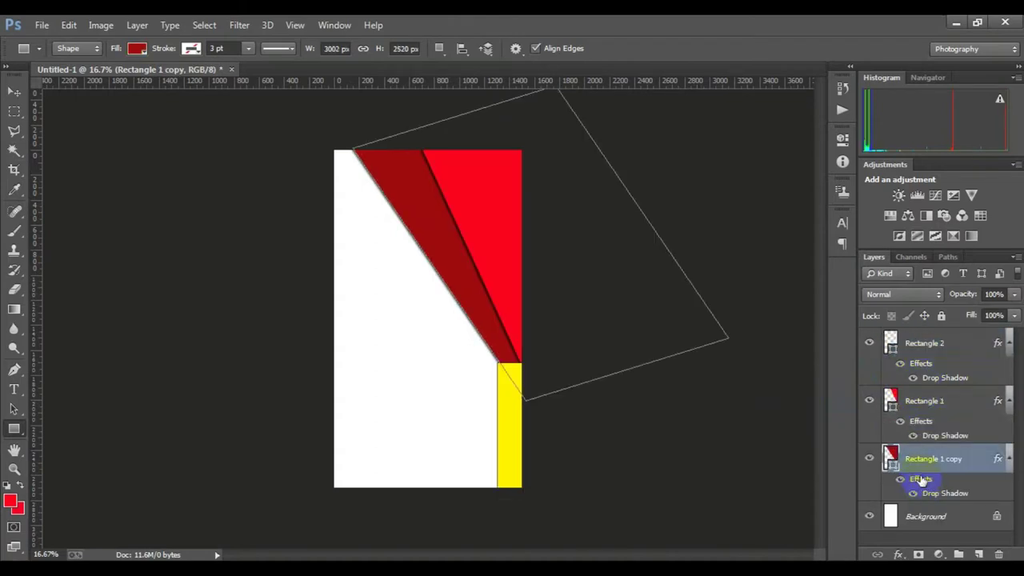
key(ctrl+t)
drag(510, 365, 514, 354)
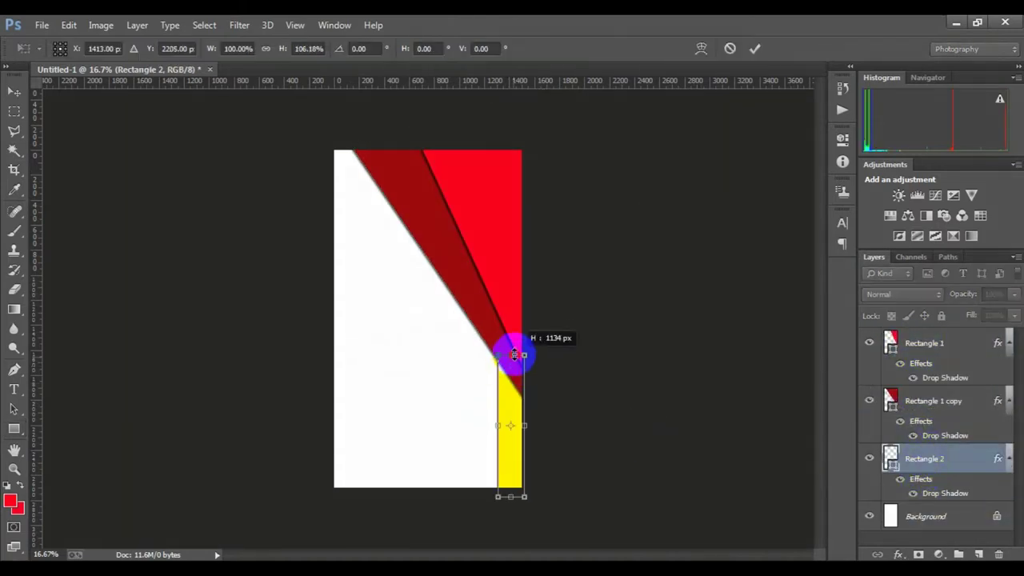
click(754, 48)
click(925, 516)
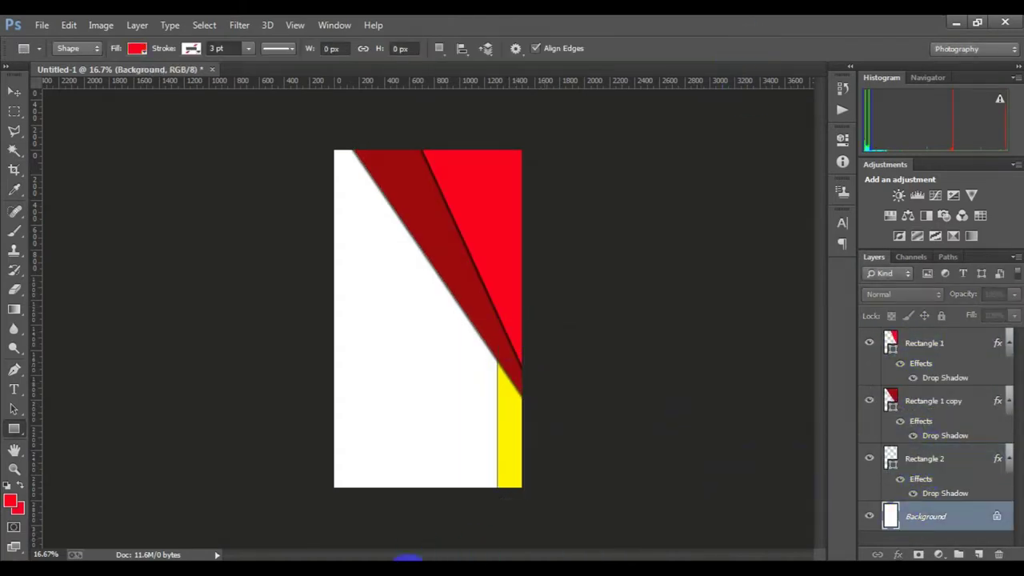
click(925, 458)
- Rotate the yellow strip about -26°, enlarge it and position it under the dark red band
key(ctrl+t)
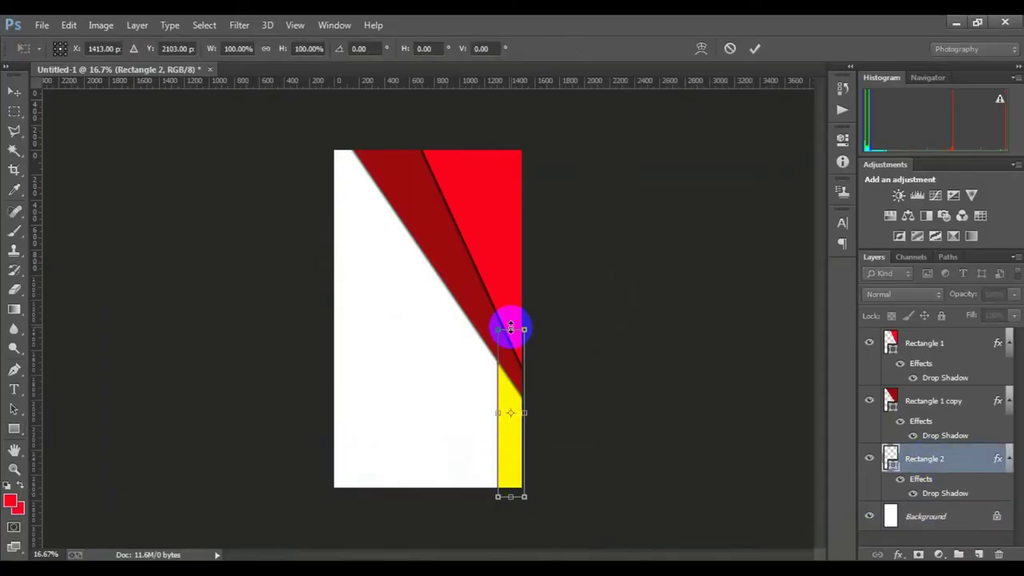
drag(507, 326, 507, 290)
drag(497, 400, 457, 400)
drag(532, 503, 617, 457)
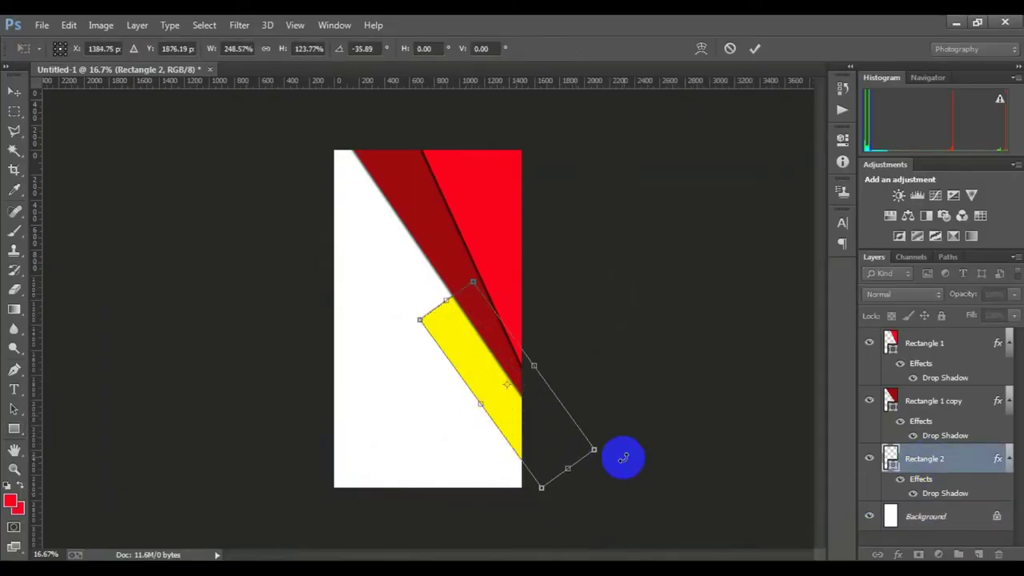
mouse_move(550, 440)
mouse_down()
mouse_move(565, 458)
mouse_move(571, 448)
mouse_up()
drag(530, 508, 530, 521)
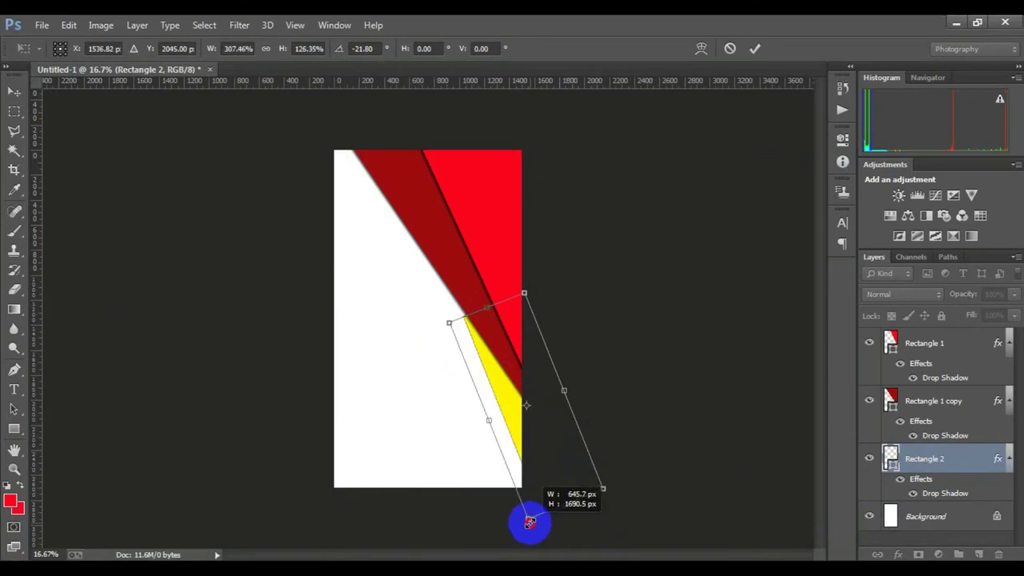
mouse_move(448, 320)
mouse_down()
mouse_move(450, 291)
mouse_move(429, 262)
mouse_up()
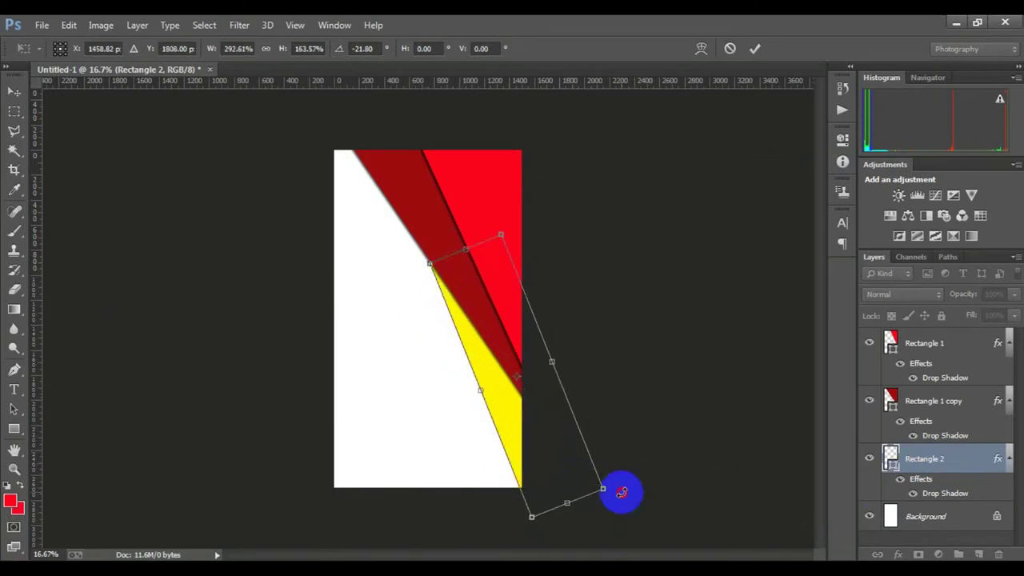
drag(569, 482, 580, 482)
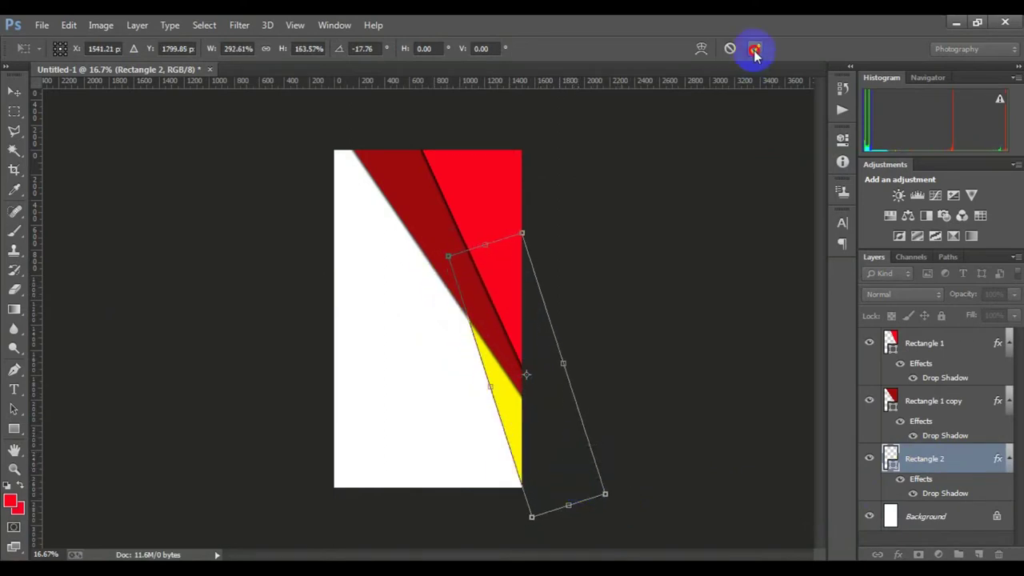
click(755, 49)
click(373, 212)
click(926, 518)
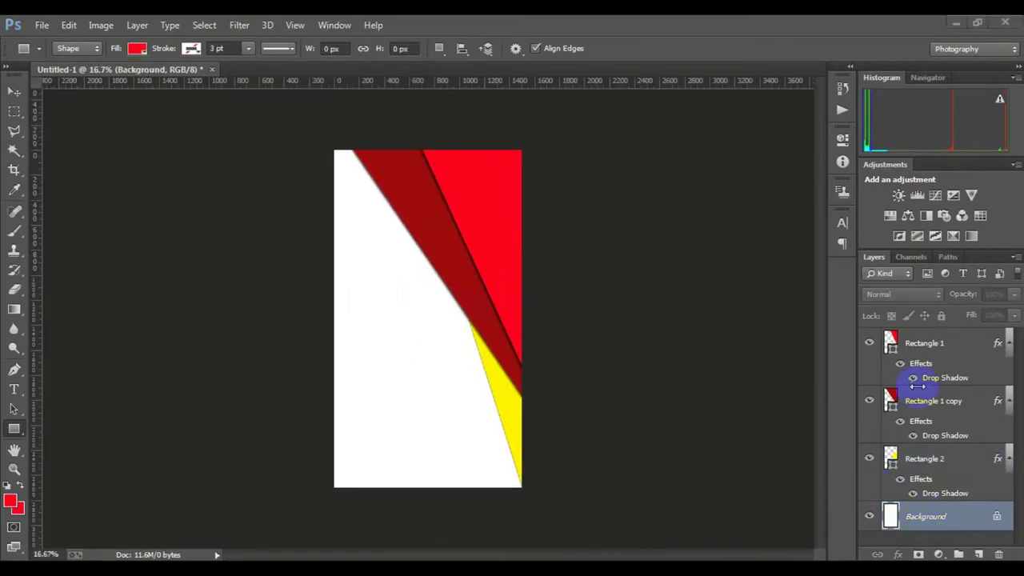
- Draw a red Ellipse 1 circle over the upper bands, then resize and shift it left
click(924, 344)
click(137, 48)
click(386, 218)
drag(394, 224, 480, 329)
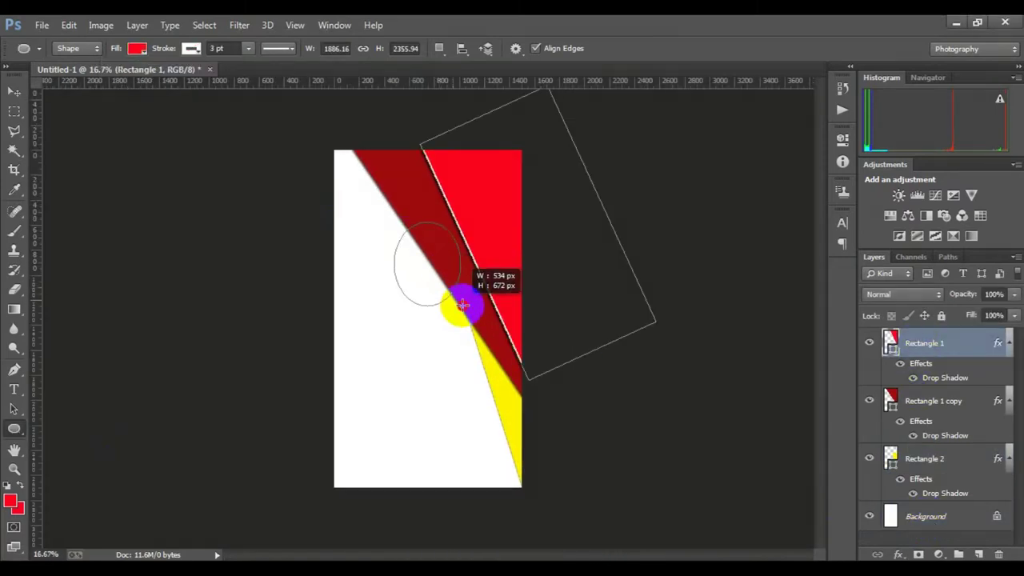
key(ctrl+t)
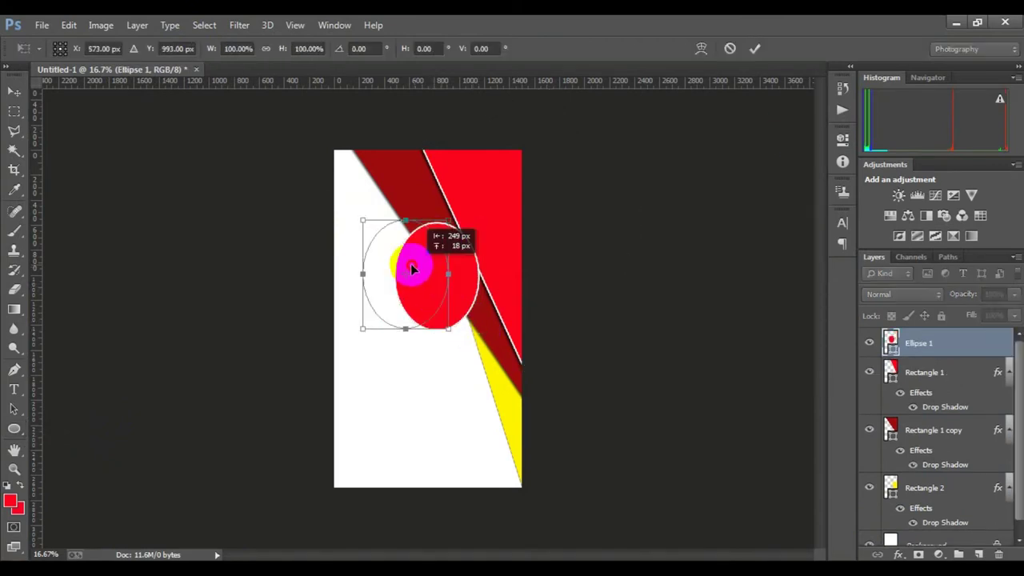
mouse_move(411, 263)
mouse_down()
mouse_move(452, 236)
mouse_move(448, 274)
mouse_up()
key(Return)
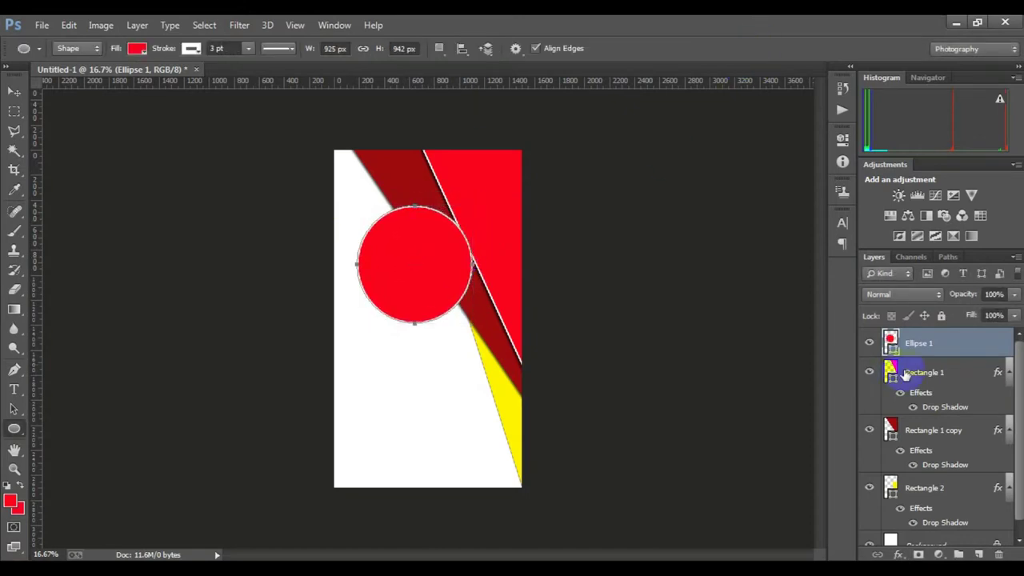
click(924, 372)
click(137, 48)
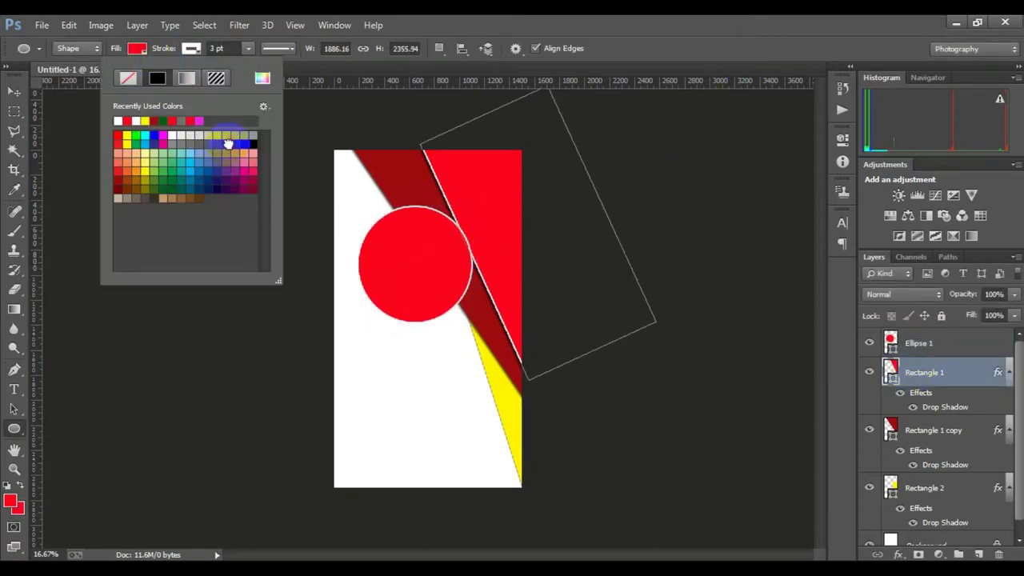
- Thicken the circle's white outline to about 14 pt
key(Escape)
click(919, 342)
key(ctrl+plus)
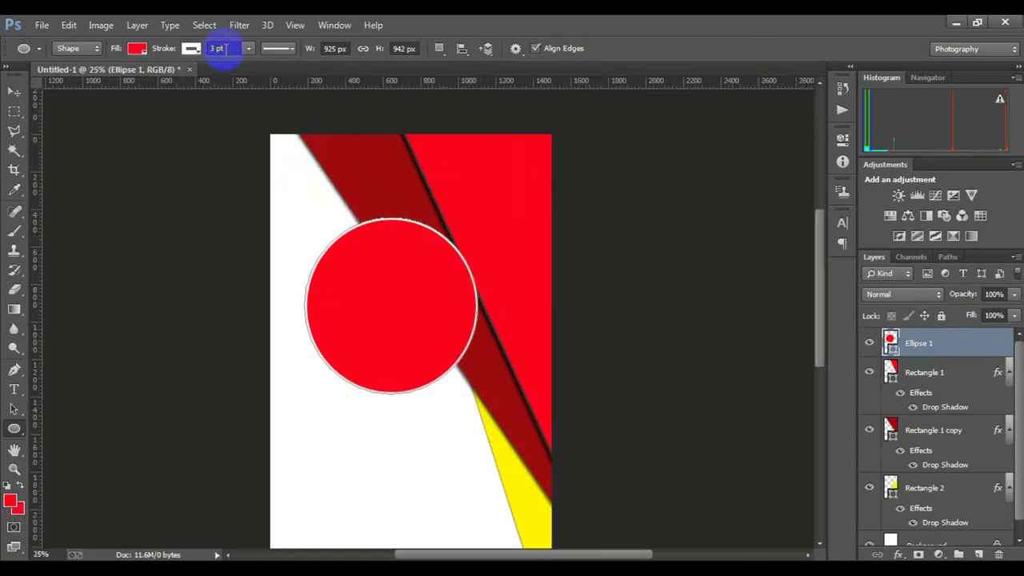
drag(264, 67, 257, 68)
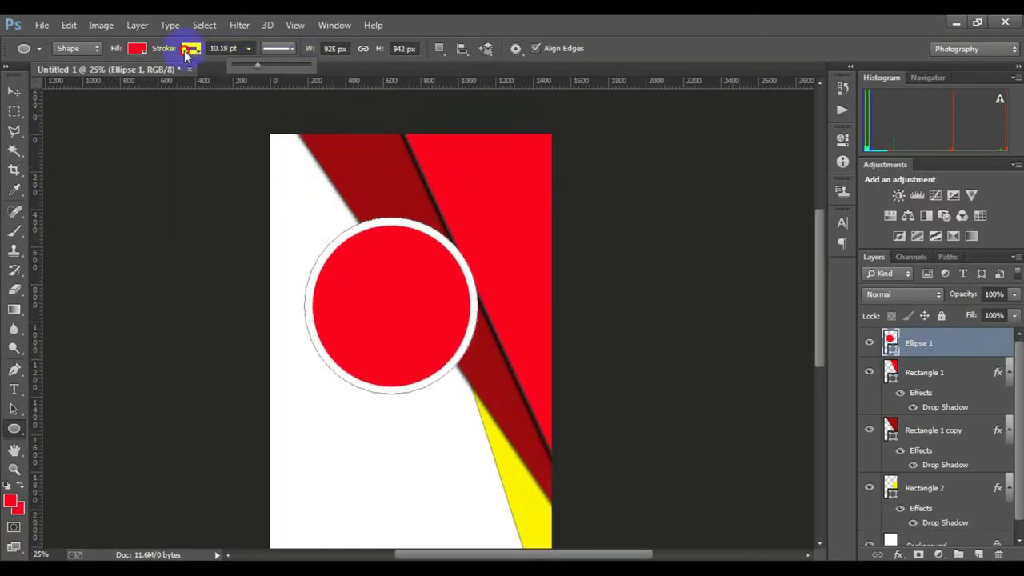
click(187, 49)
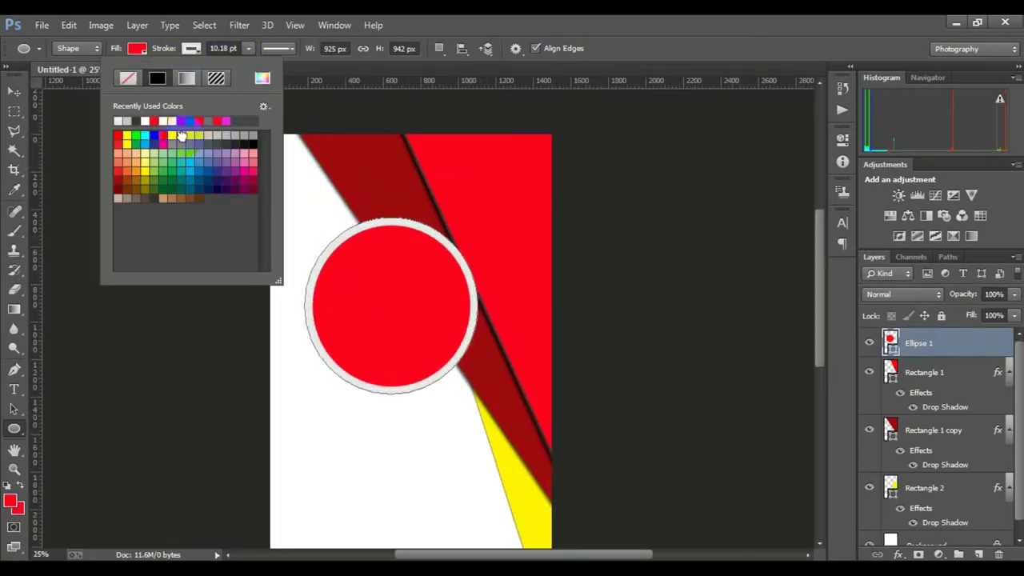
click(920, 372)
scroll(920, 368, down, 1)
click(926, 531)
key(ctrl+minus)
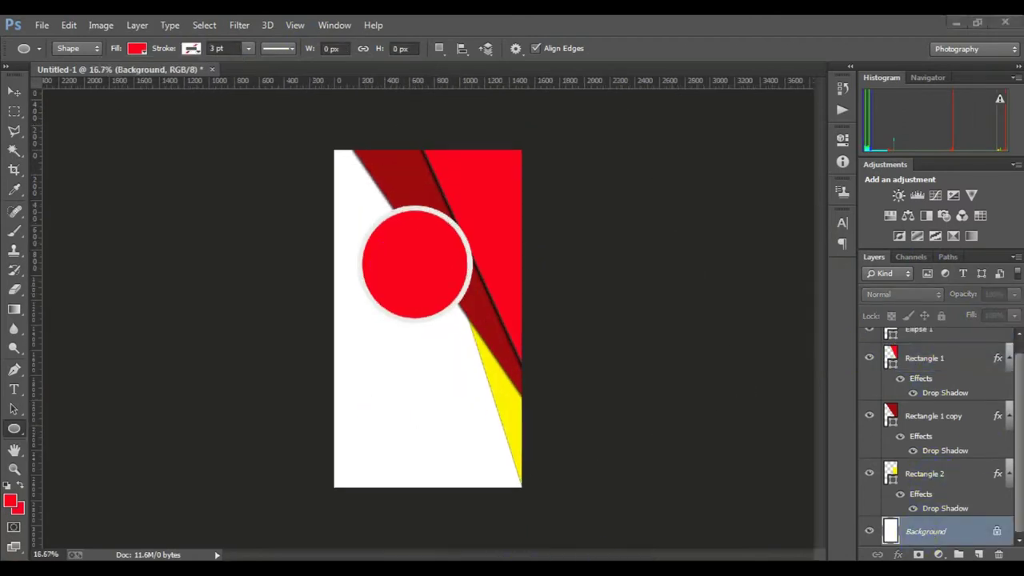
scroll(937, 338, up, 1)
- Enlarge the white-ringed circle slightly over the bands and recheck its outline colour
click(921, 343)
key(ctrl+t)
mouse_move(470, 319)
mouse_down()
mouse_move(464, 270)
mouse_move(489, 310)
mouse_up()
double_click(414, 269)
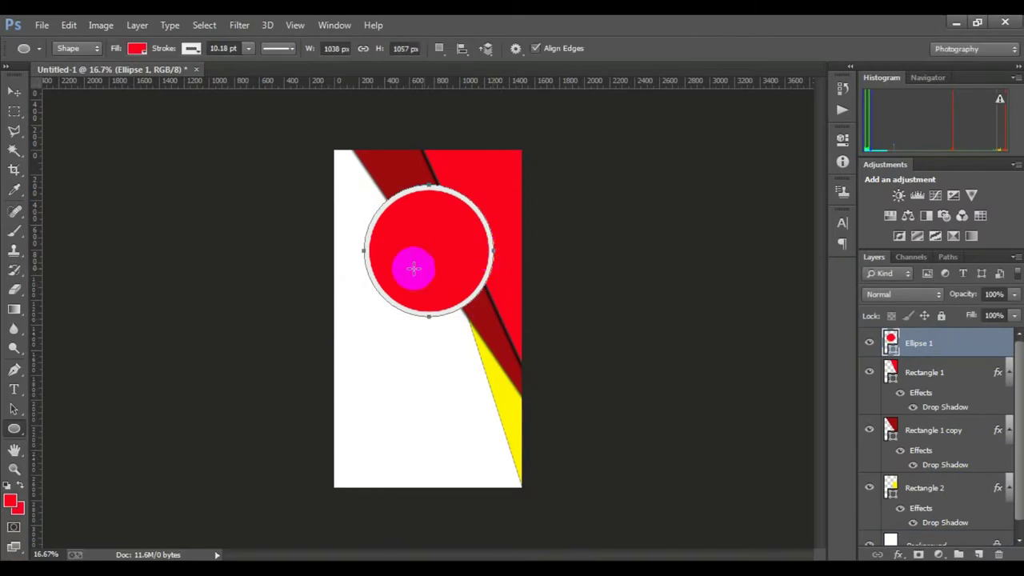
click(191, 50)
click(238, 89)
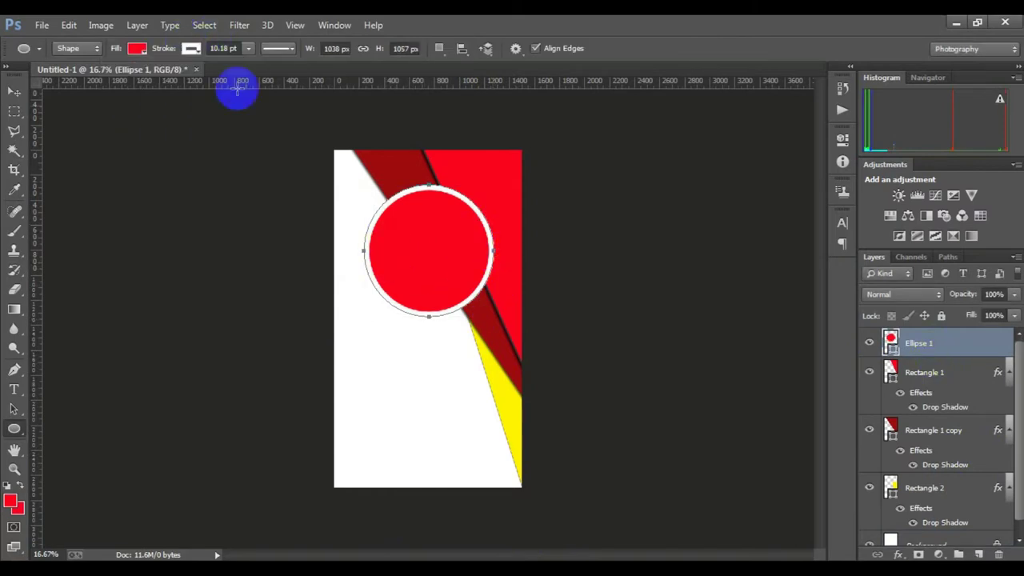
click(918, 373)
- Add a drop shadow to Ellipse 1 via Blending Options, then open Aperture-and-exposure.jpg
right_click(920, 342)
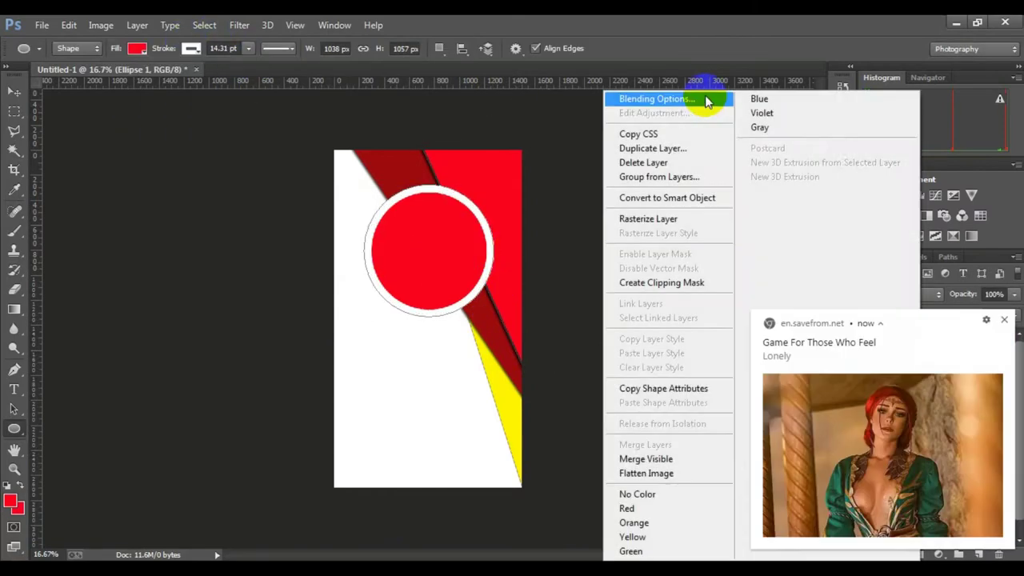
click(651, 99)
click(632, 341)
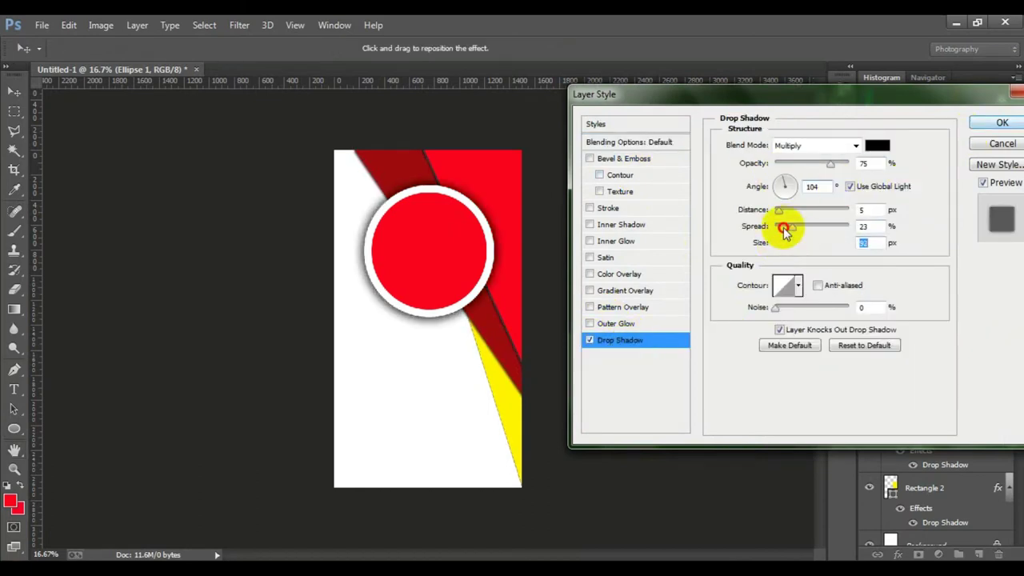
click(1002, 123)
scroll(470, 235, up, 2)
scroll(469, 236, down, 1)
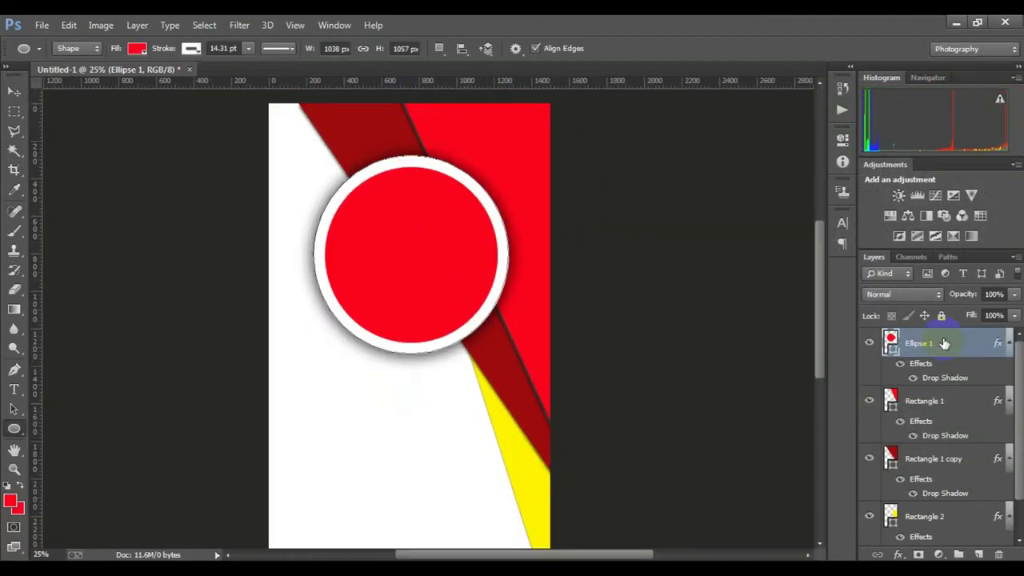
drag(604, 561, 332, 69)
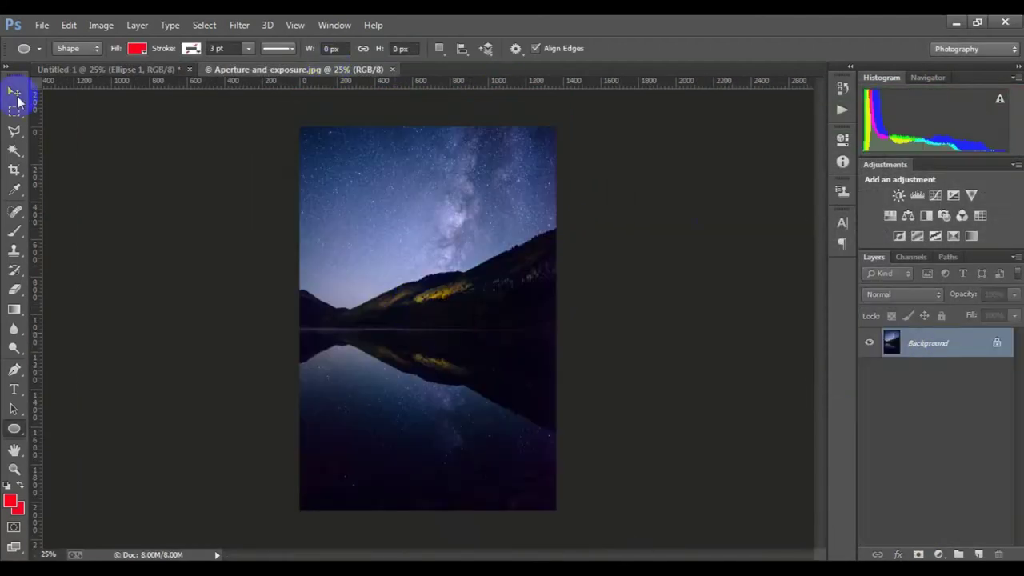
- Move the night-sky photo into the poster, clip it to the circle, and scale it to fit
click(14, 92)
mouse_move(428, 320)
mouse_down()
mouse_move(142, 68)
mouse_move(445, 254)
mouse_up()
right_click(937, 342)
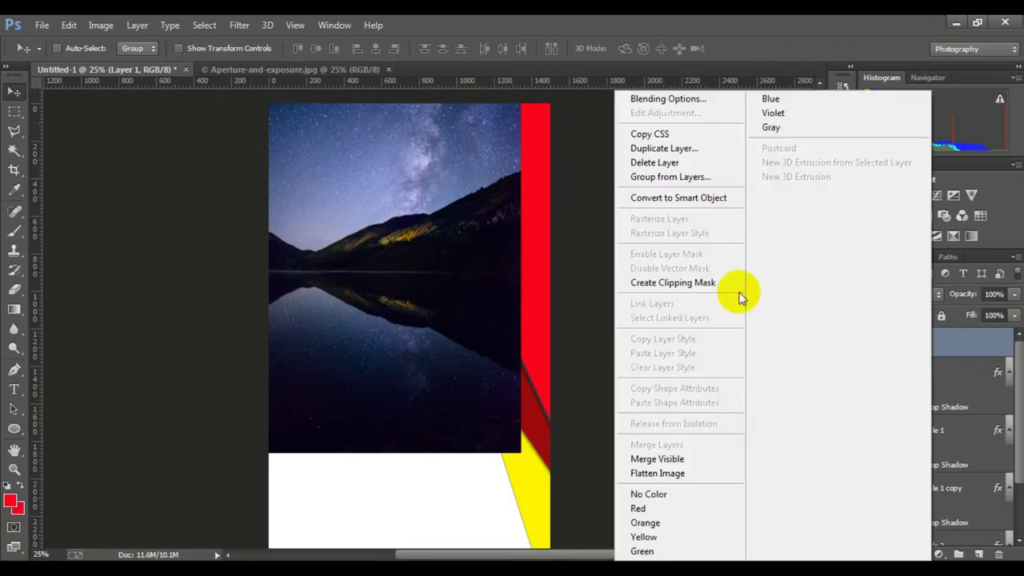
click(720, 282)
key(ctrl+t)
mouse_move(523, 459)
mouse_down()
mouse_move(462, 395)
mouse_move(471, 337)
mouse_move(491, 348)
mouse_up()
click(756, 47)
- Apply a 3.6 Gaussian Blur to the photo and lower its opacity to 92%
click(239, 25)
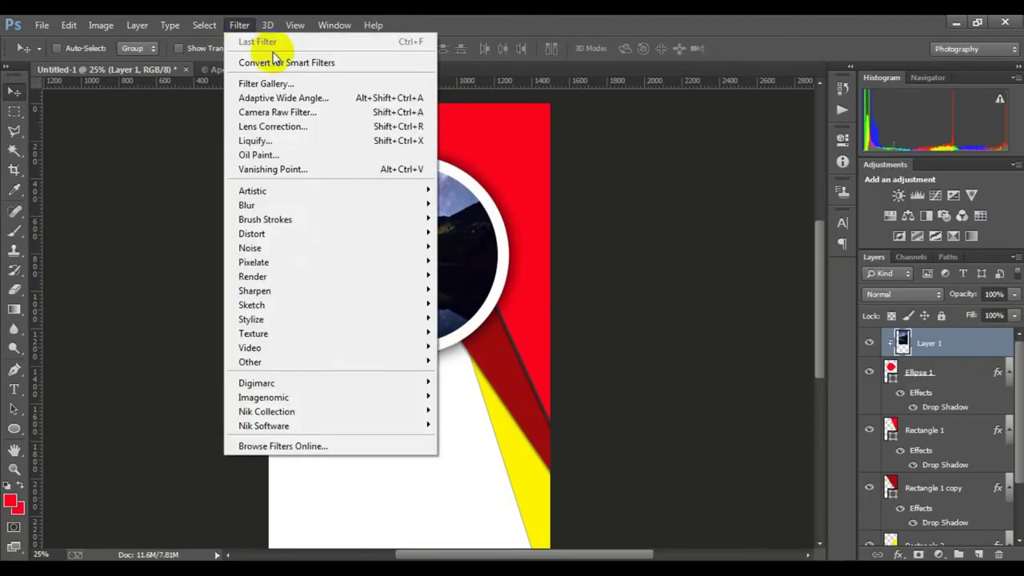
click(491, 306)
drag(726, 358, 737, 362)
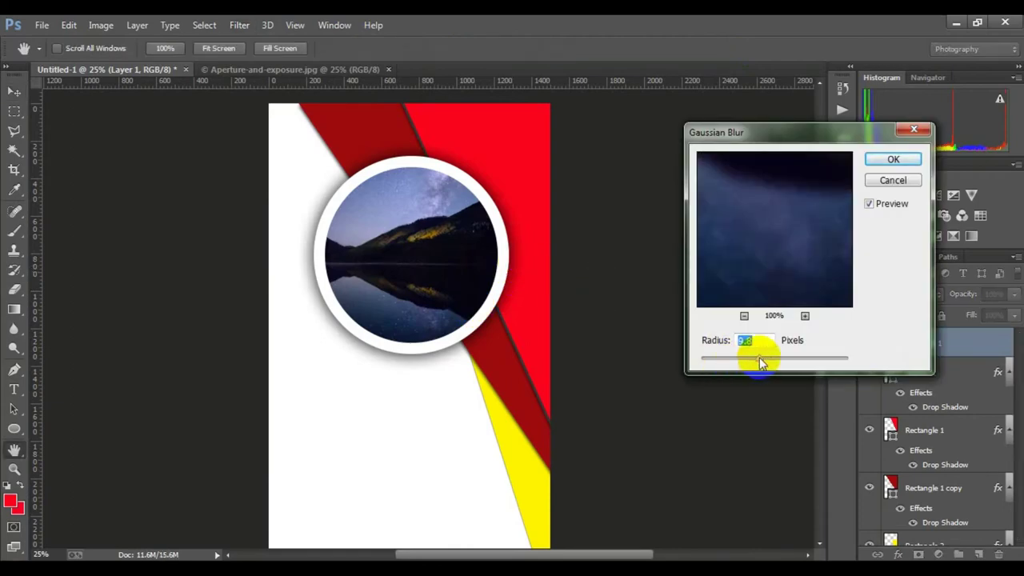
click(893, 160)
scroll(491, 267, down, 2)
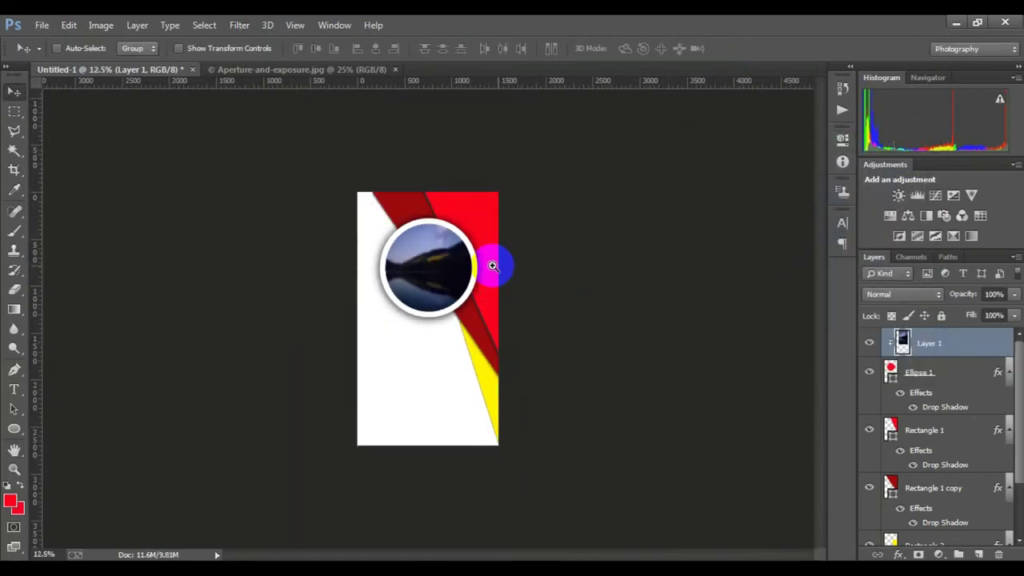
scroll(464, 236, up, 2)
scroll(464, 235, down, 1)
drag(1014, 294, 1005, 315)
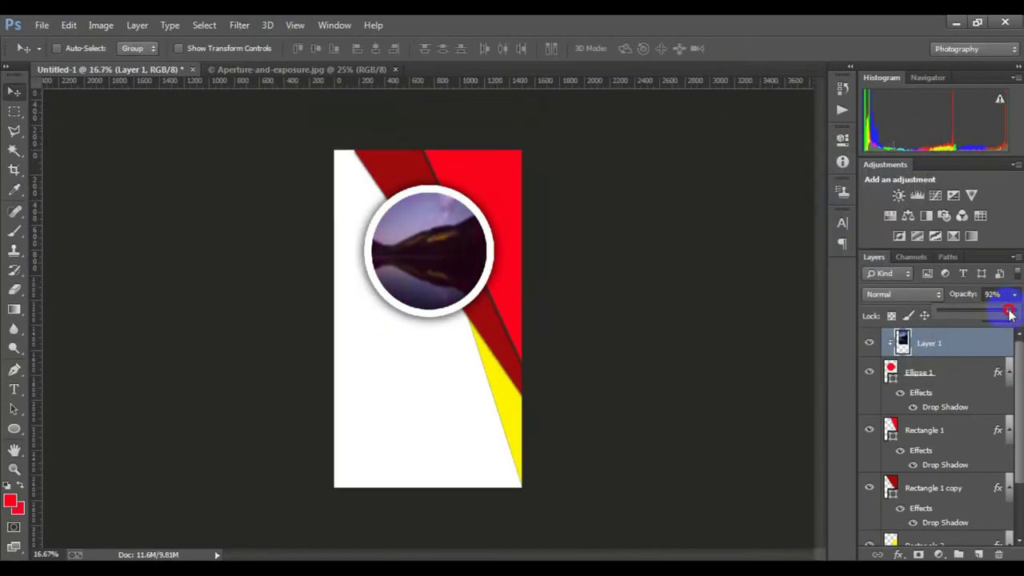
scroll(451, 260, up, 1)
scroll(451, 260, down, 1)
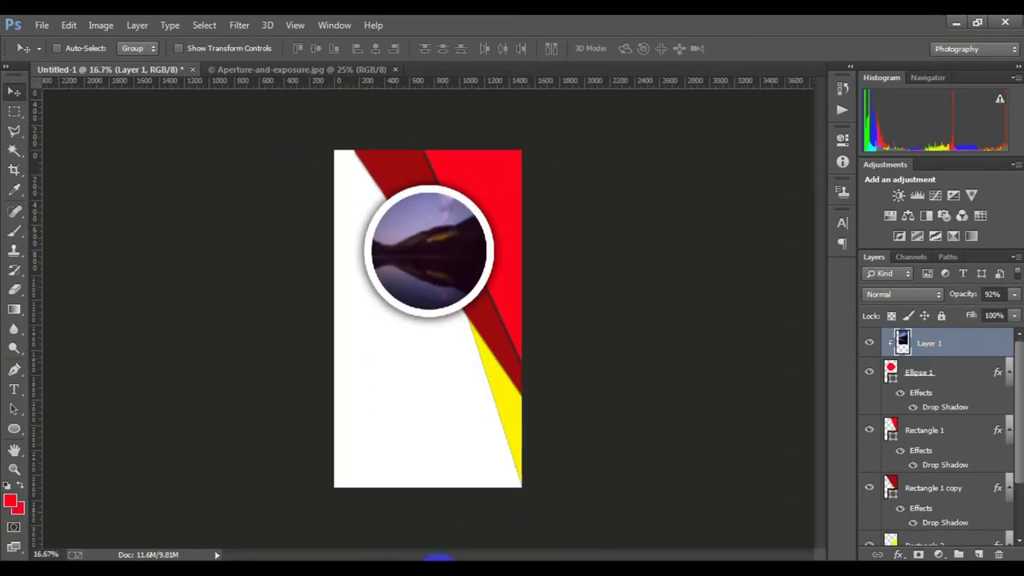
- Nudge the circle slightly down-left with a transform
click(931, 375)
key(ctrl+t)
key(shift+Left)
key(shift+Left)
key(shift+Left)
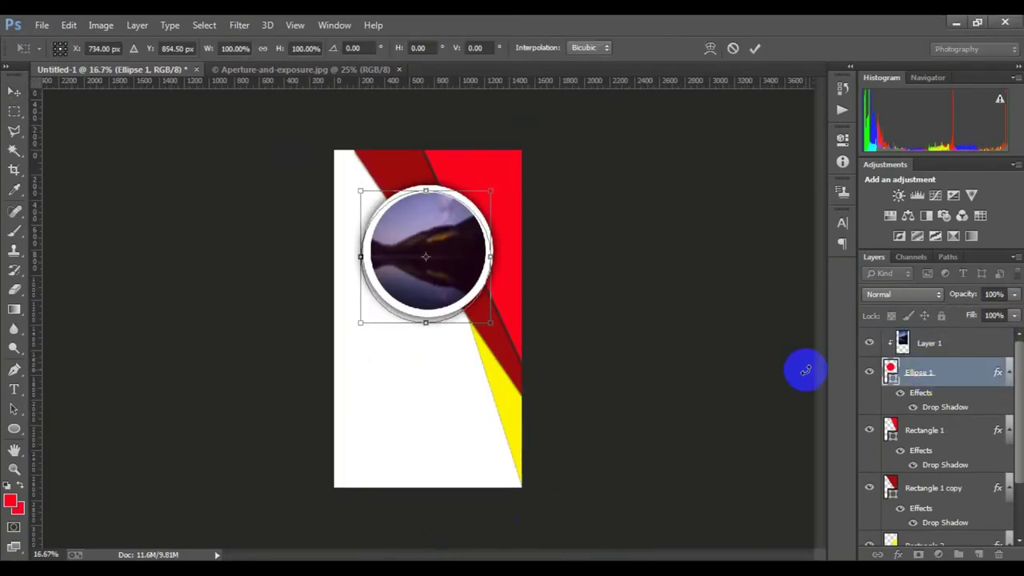
key(shift+Down)
key(shift+Down)
key(shift+Down)
- Add white 'Your Company Name' text in the top-right red corner
click(755, 48)
click(936, 342)
click(14, 389)
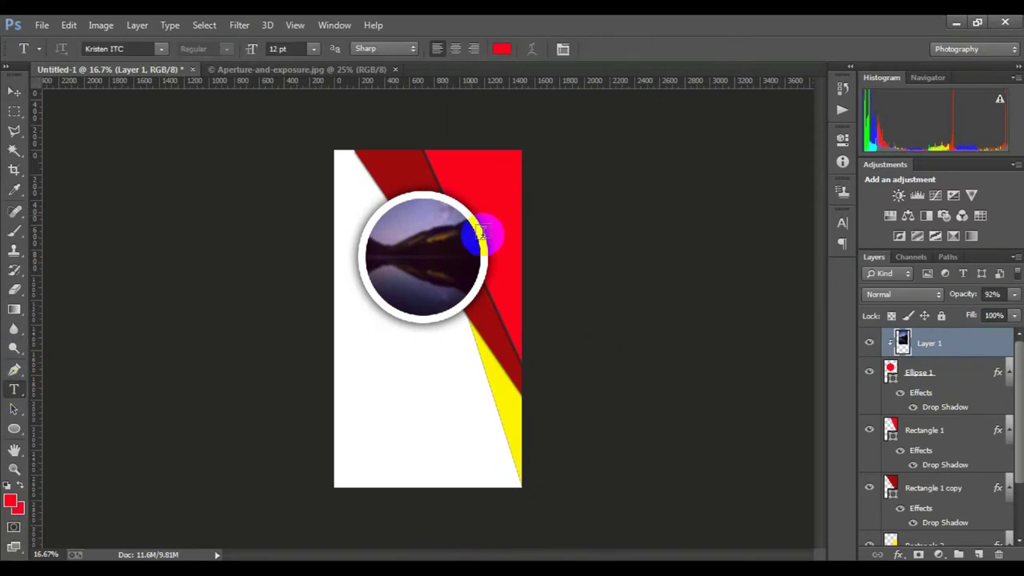
click(502, 50)
click(837, 168)
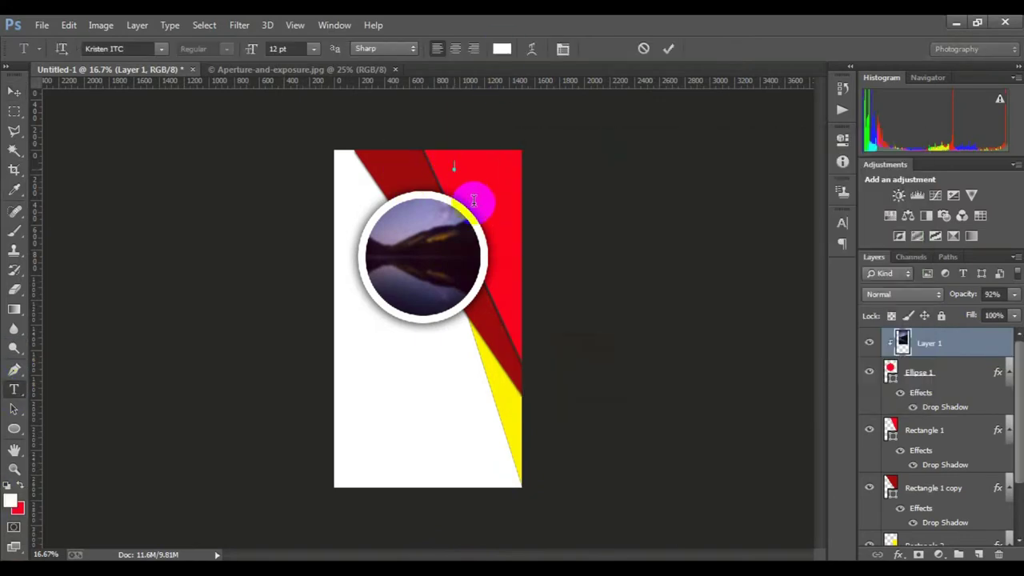
click(458, 168)
text(Your Company Name)
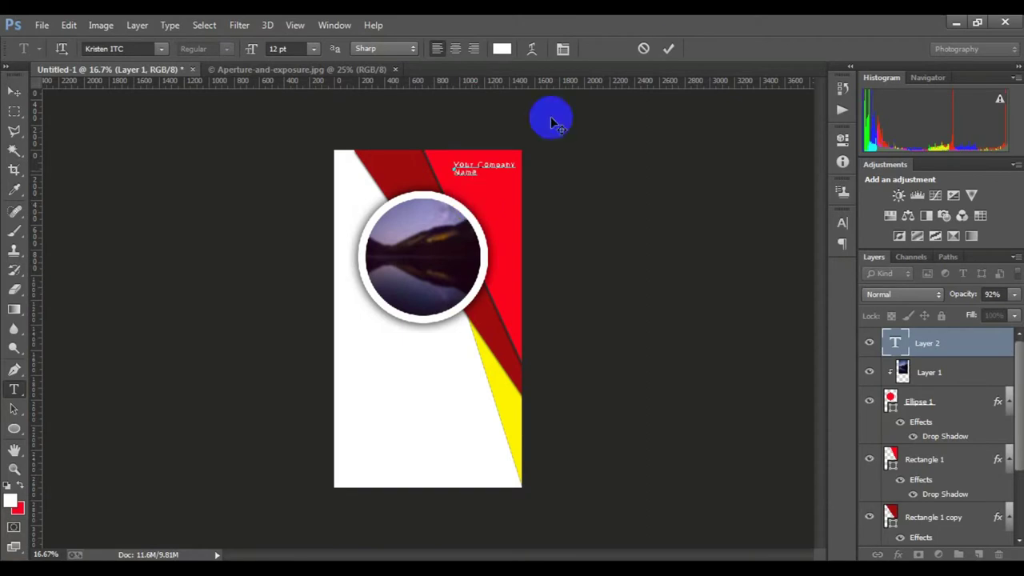
click(668, 49)
- Set the company name text to Lao UI Bold
scroll(469, 180, up, 2)
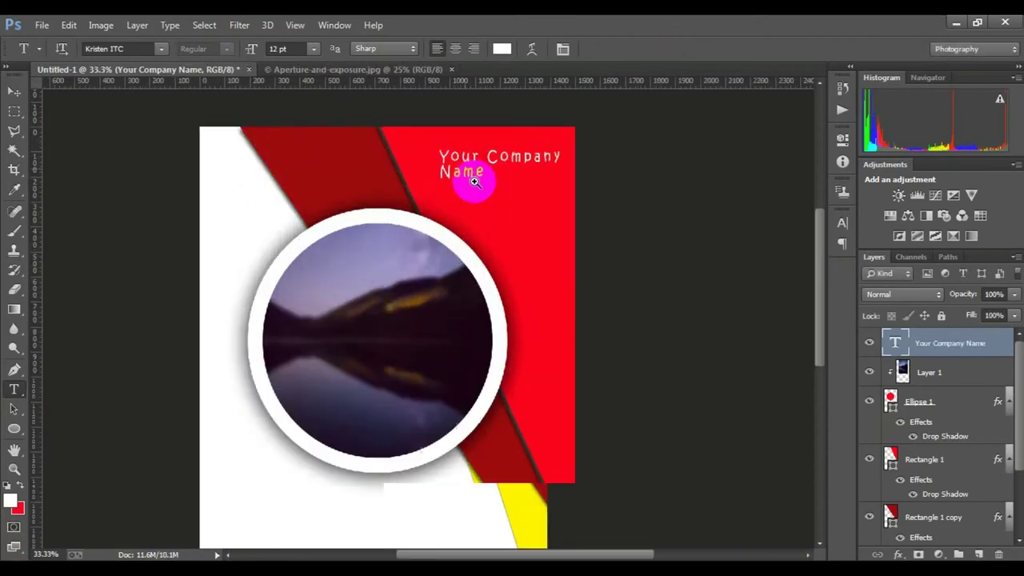
drag(500, 210, 455, 191)
click(161, 49)
click(212, 92)
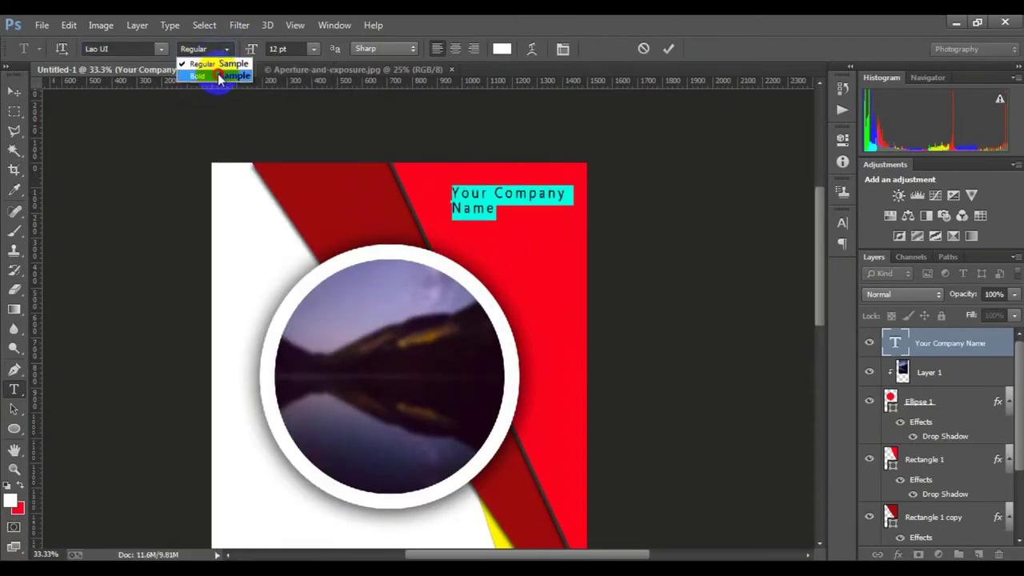
click(219, 77)
click(512, 217)
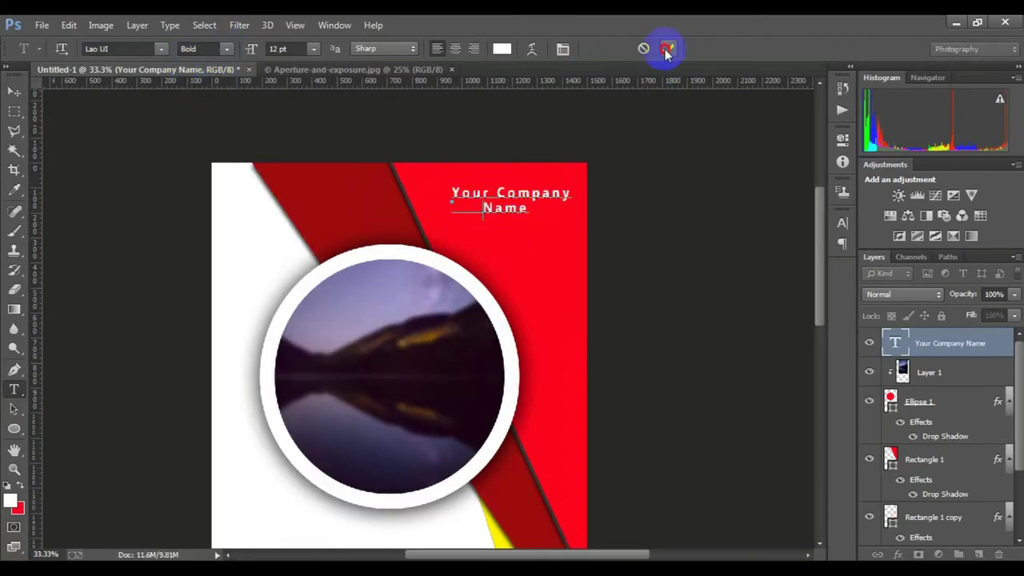
click(668, 48)
scroll(512, 226, down, 2)
scroll(488, 208, up, 2)
- Type HEADLINE below the photo in black and colour the letters LINE red
scroll(480, 187, down, 2)
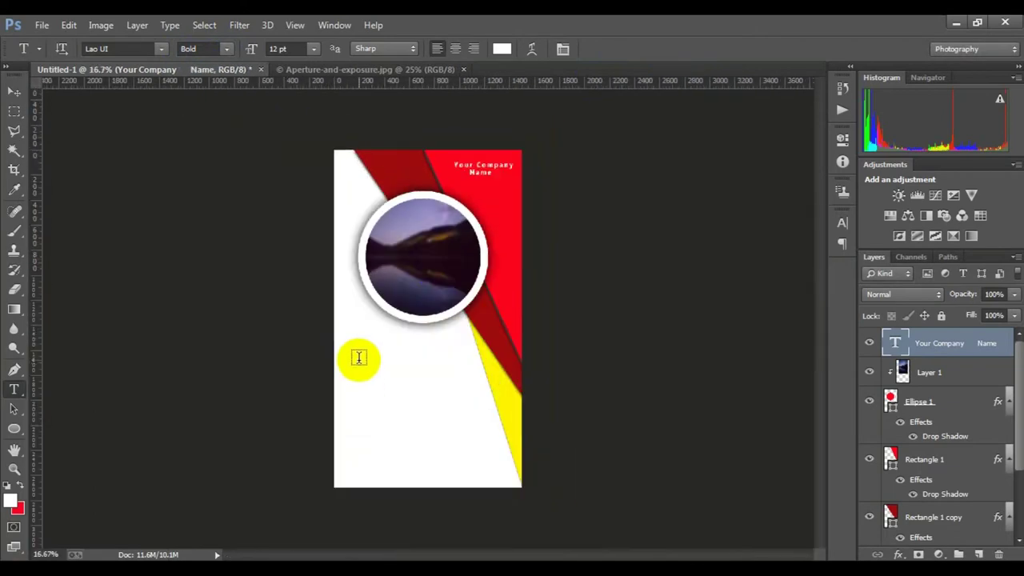
click(357, 360)
click(502, 49)
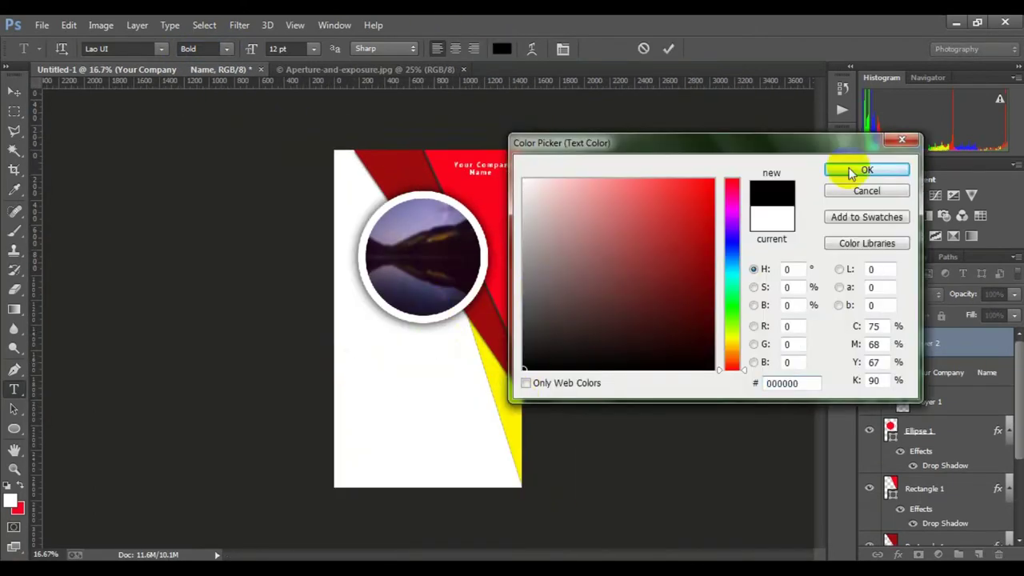
click(850, 169)
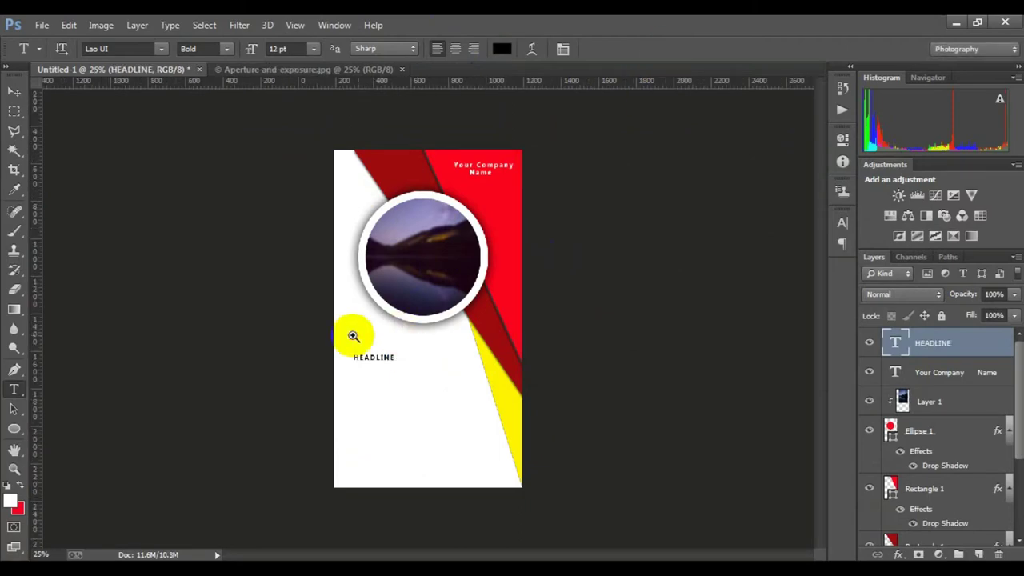
scroll(354, 336, up, 2)
click(501, 49)
drag(400, 300, 318, 300)
click(704, 185)
click(855, 173)
- Colour the letters HEAD dark grey and commit the headline text
click(501, 49)
click(528, 344)
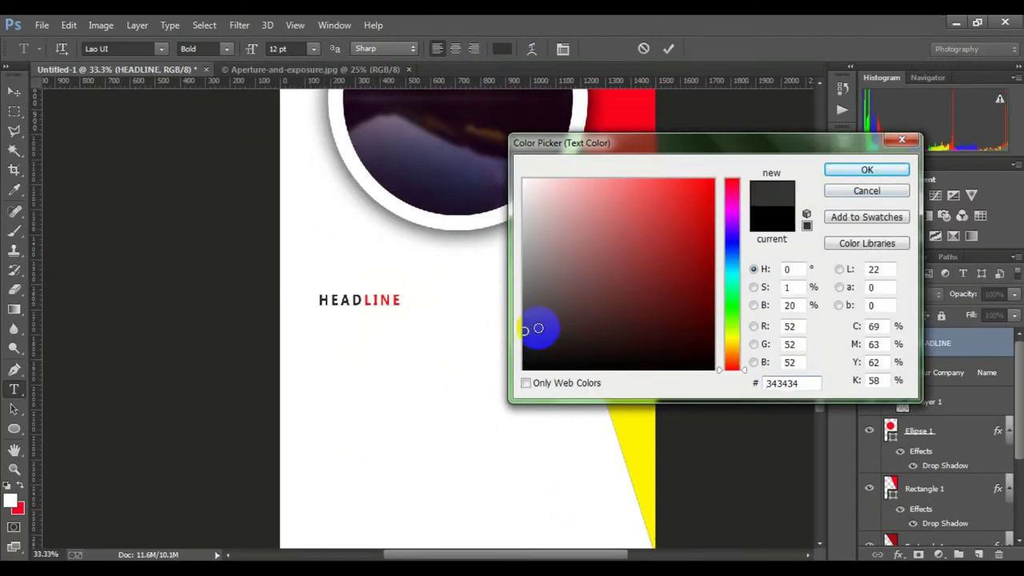
click(539, 324)
key(Return)
click(668, 49)
key(ctrl+plus)
- Enlarge the headline to about three times its size with Free Transform
key(ctrl+t)
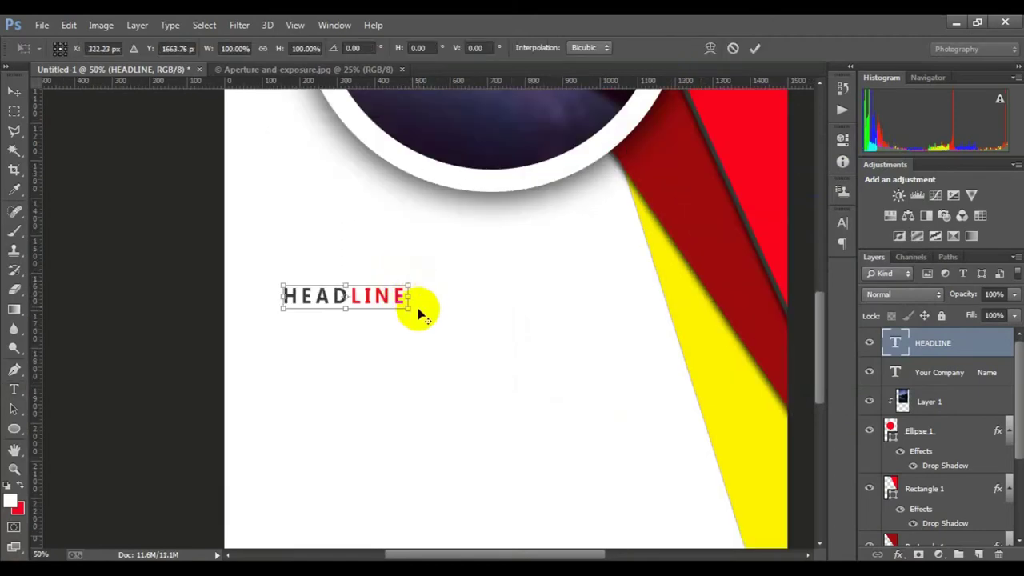
drag(410, 308, 624, 347)
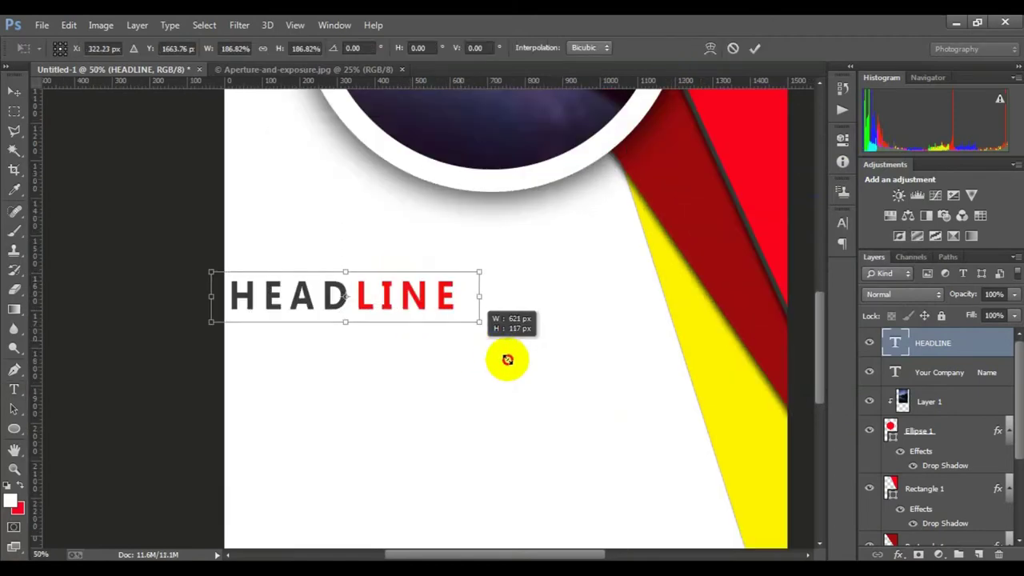
click(754, 50)
key(ctrl+minus)
key(ctrl+minus)
- Set the whole headline's font to Goudy Stout
drag(474, 392, 289, 392)
click(161, 49)
scroll(260, 196, down, 3)
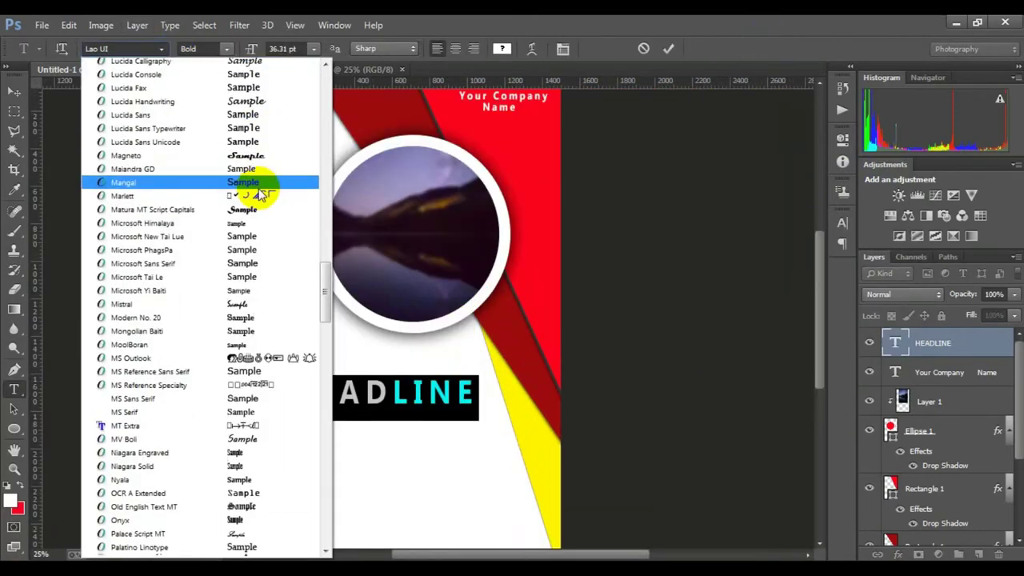
scroll(260, 196, down, 5)
scroll(252, 192, up, 15)
scroll(255, 200, up, 2)
click(258, 217)
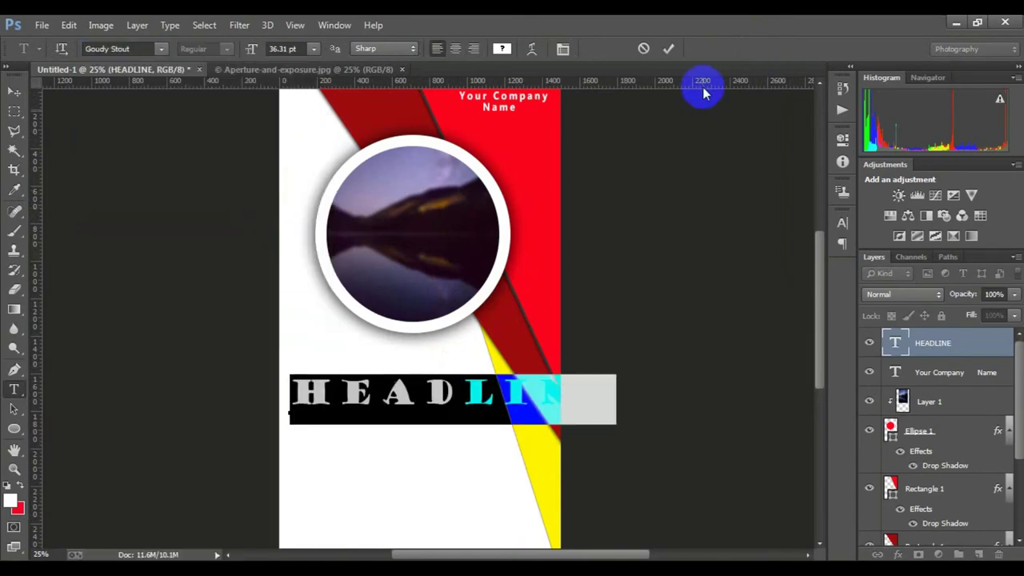
key(ctrl+Return)
- Shift and shrink the headline so it fits the poster beside the stripes
key(ctrl+t)
drag(616, 424, 560, 412)
mouse_move(480, 392)
mouse_down()
mouse_move(526, 386)
mouse_move(487, 387)
mouse_up()
drag(270, 376, 293, 377)
drag(418, 377, 426, 384)
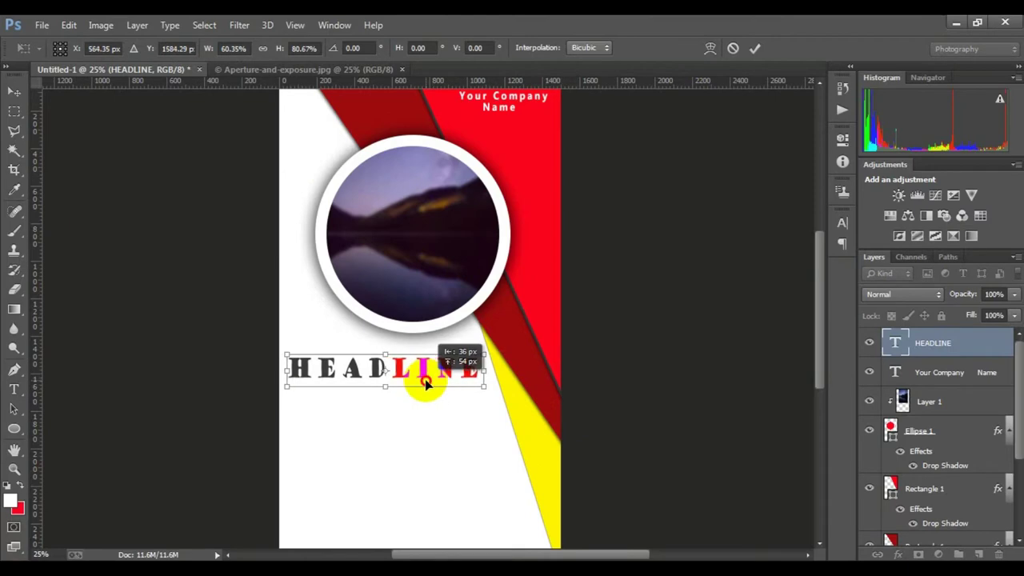
click(754, 48)
scroll(445, 405, down, 2)
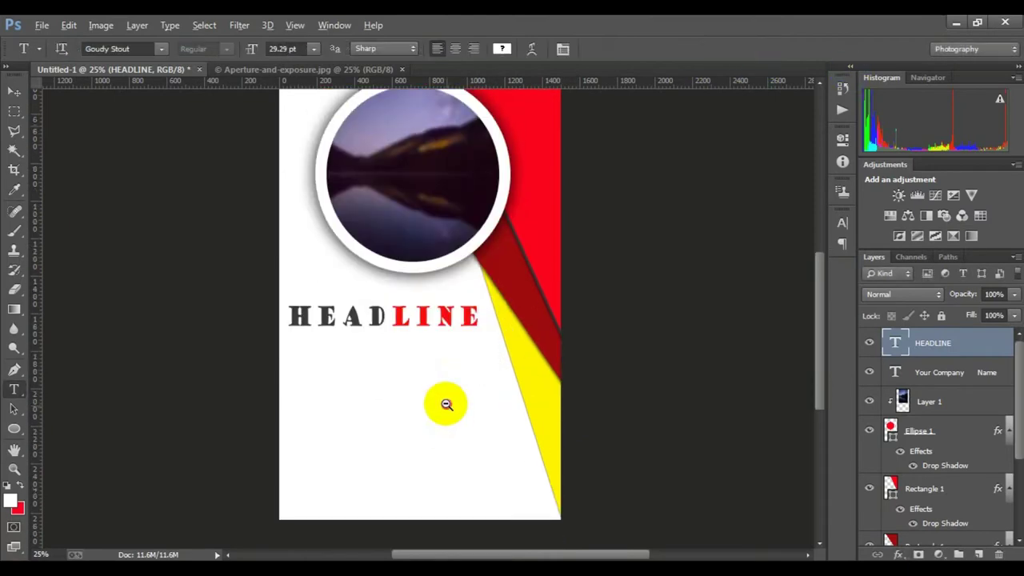
scroll(446, 405, left, 1)
click(314, 363)
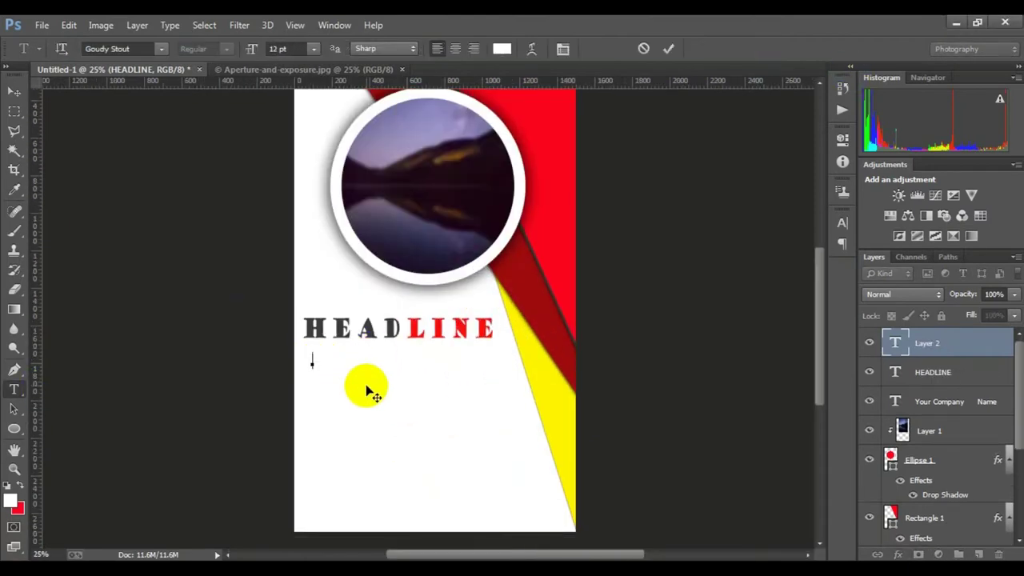
- Type the subtext 'Place your text here' in a dark colour under HEADLINE
click(502, 48)
click(526, 316)
key(Return)
text(PLACE YOUR TEXT HERE)
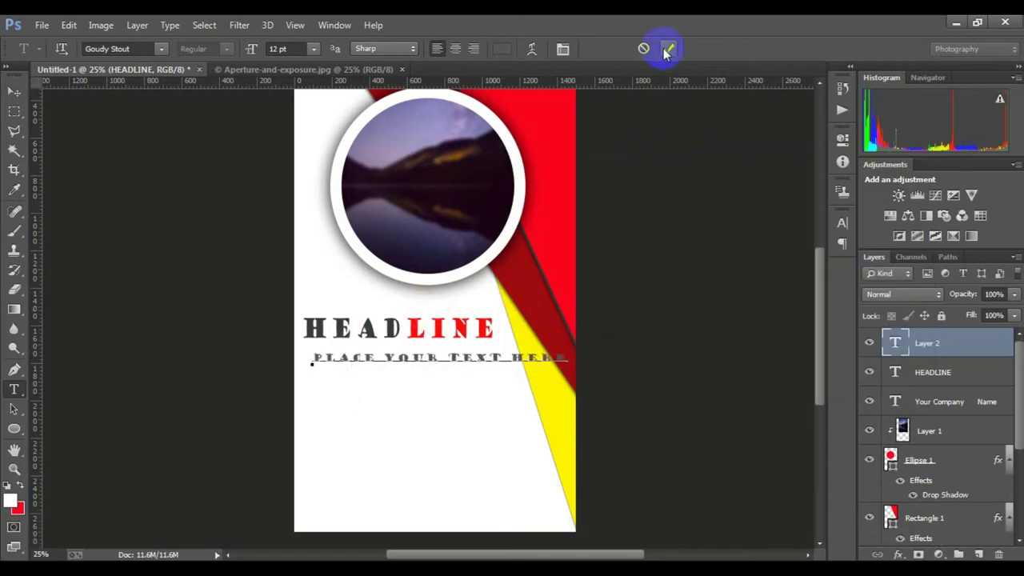
click(666, 50)
- Change the subtext font to Georgia, after briefly trying Imprint MT Shadow
drag(568, 359, 366, 373)
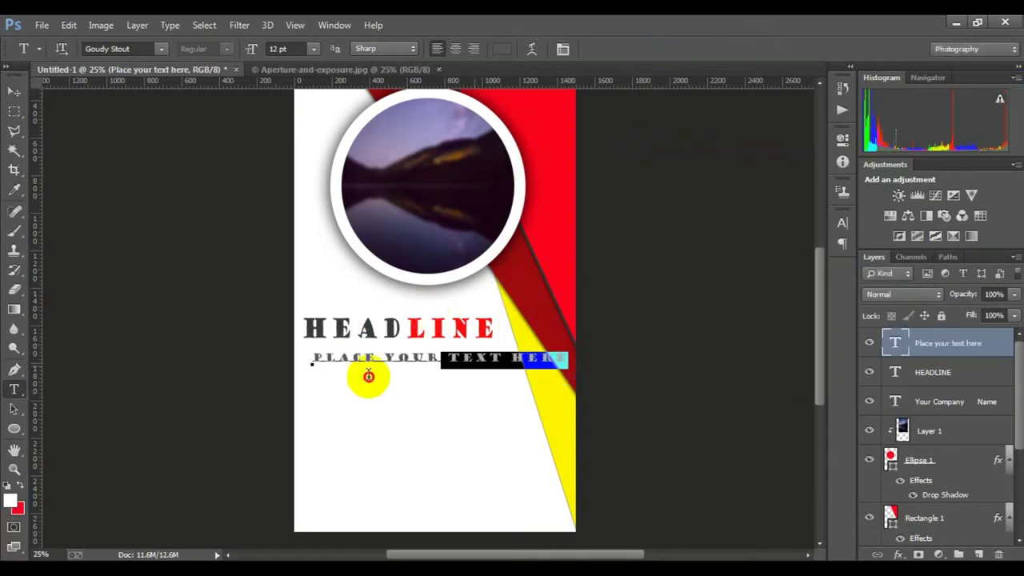
click(161, 48)
scroll(183, 128, up, 1)
click(208, 160)
click(161, 48)
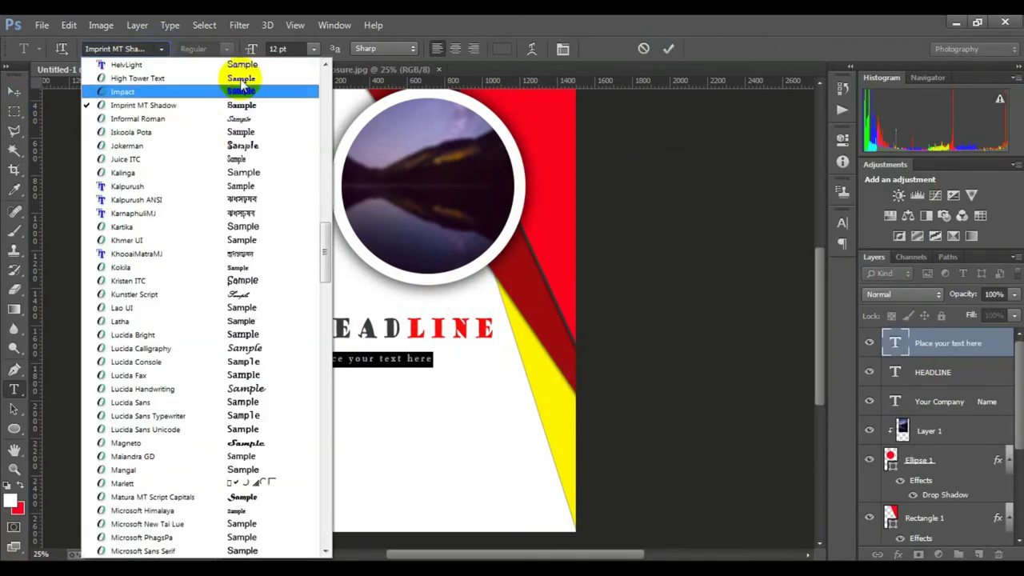
scroll(240, 76, up, 4)
scroll(240, 88, up, 2)
scroll(243, 108, up, 2)
click(250, 173)
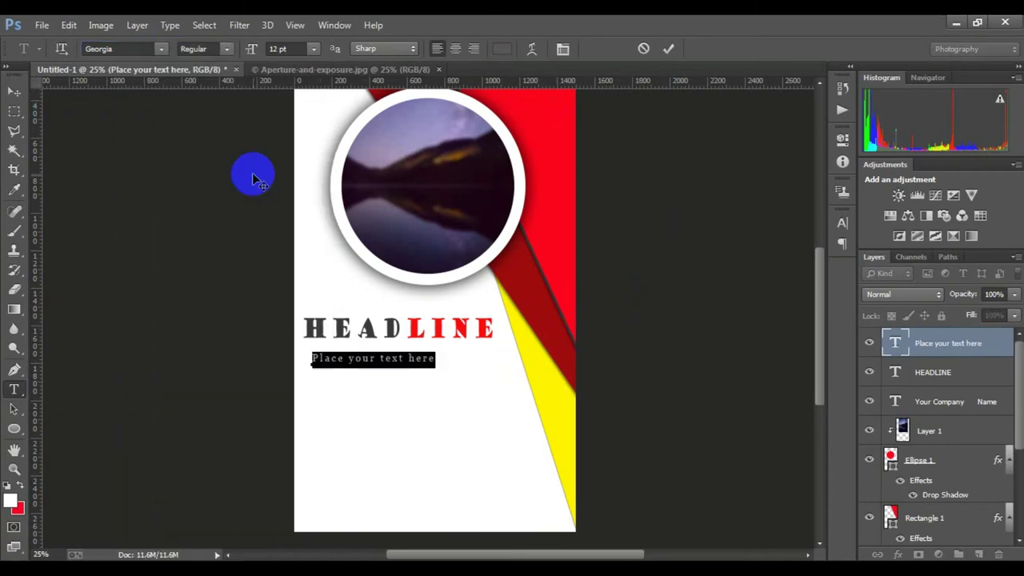
click(669, 49)
- Enlarge the subtext to about 136%, roughly 16.29 pt
key(ctrl+t)
drag(444, 358, 456, 359)
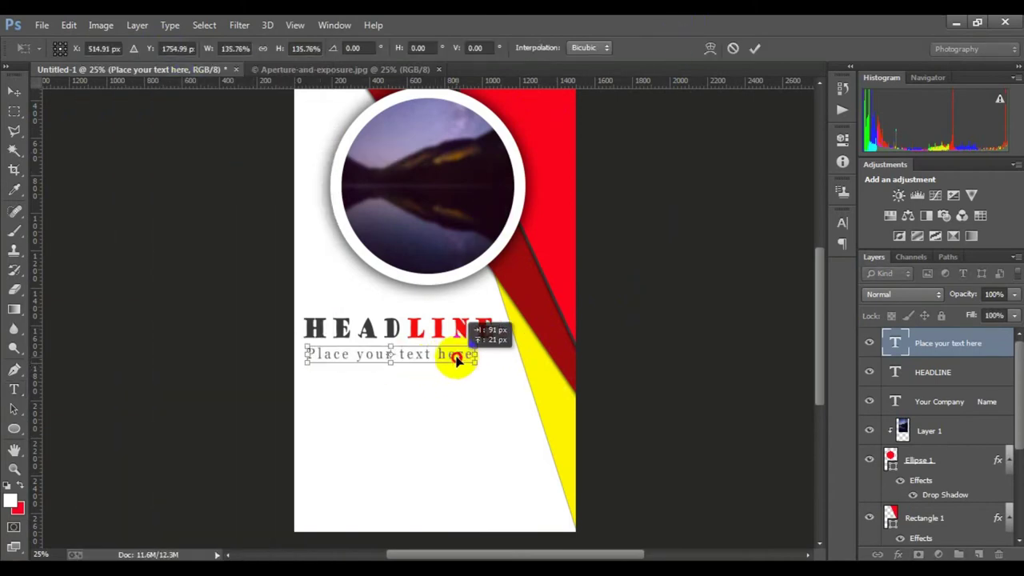
key(Return)
scroll(400, 347, down, 2)
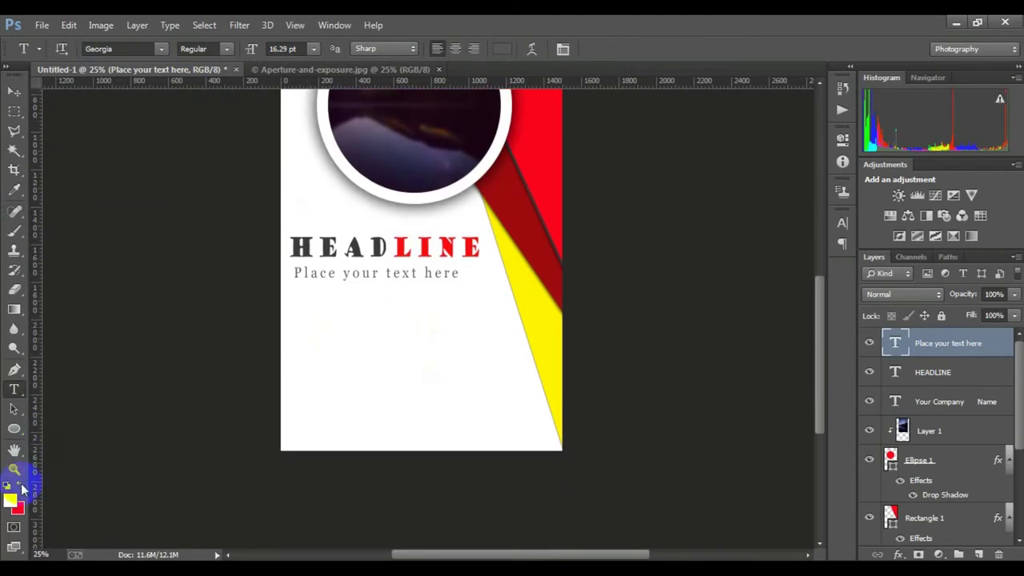
click(14, 190)
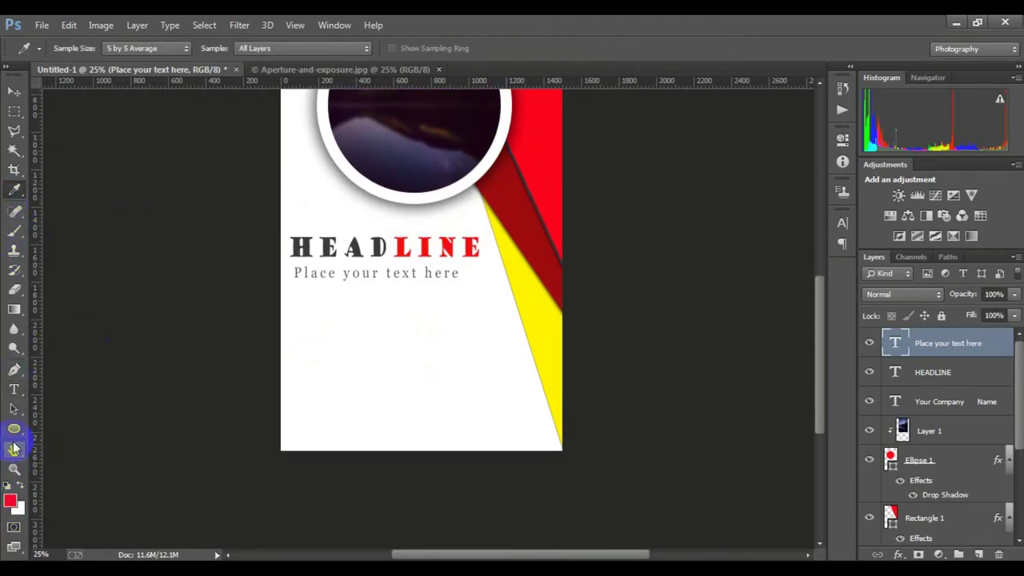
- Draw a small red square below the subtext with the Rectangle tool and duplicate it
right_click(14, 430)
click(73, 424)
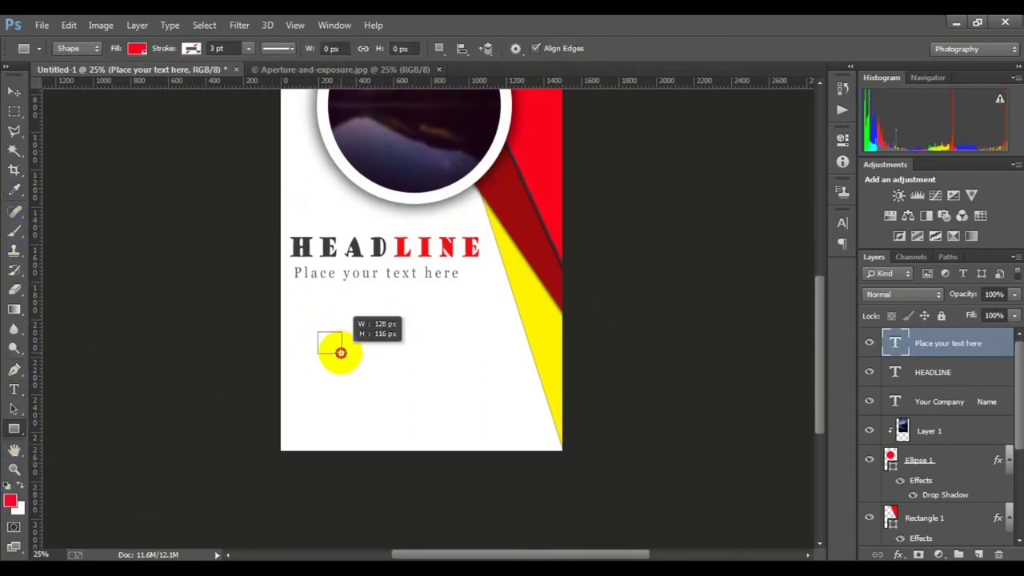
drag(341, 353, 341, 356)
key(ctrl+plus)
drag(960, 338, 981, 548)
- Move the square copies down so three squares stack vertically
key(ctrl+alt+t)
drag(345, 382, 345, 426)
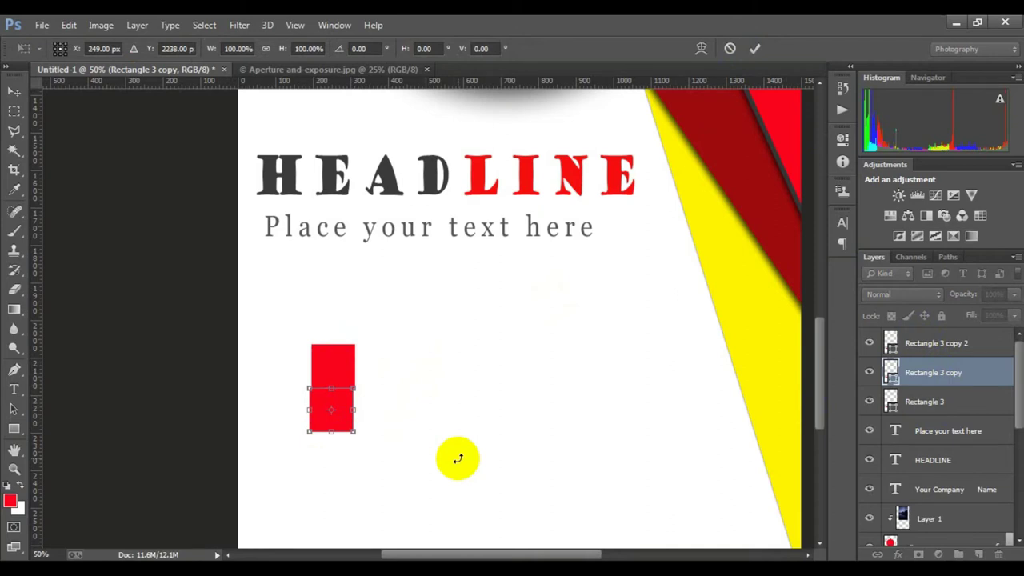
key(Return)
click(933, 344)
drag(338, 373, 339, 441)
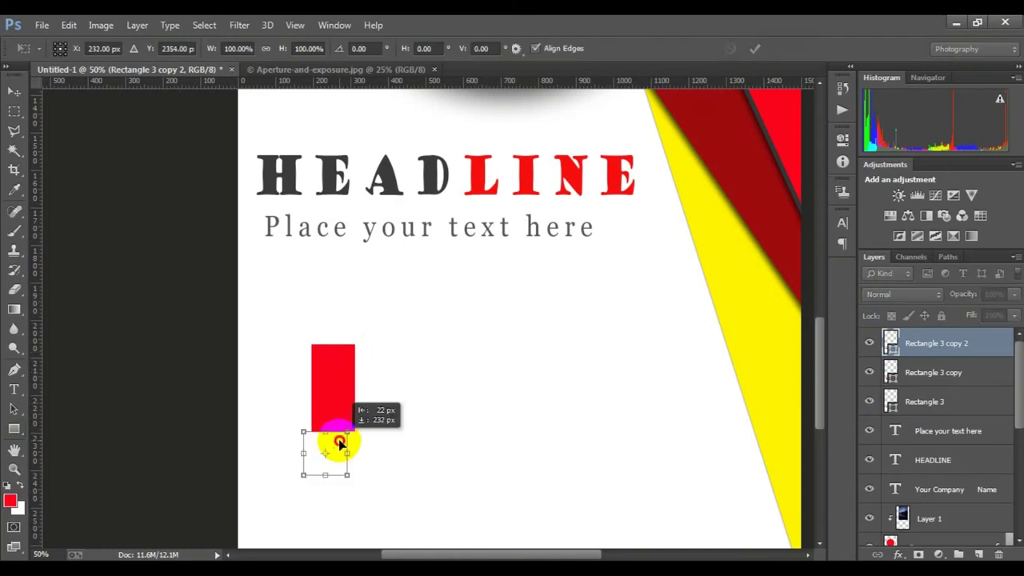
- Give the bottom square a darker maroon fill and nudge it up against the square above
click(937, 343)
click(137, 48)
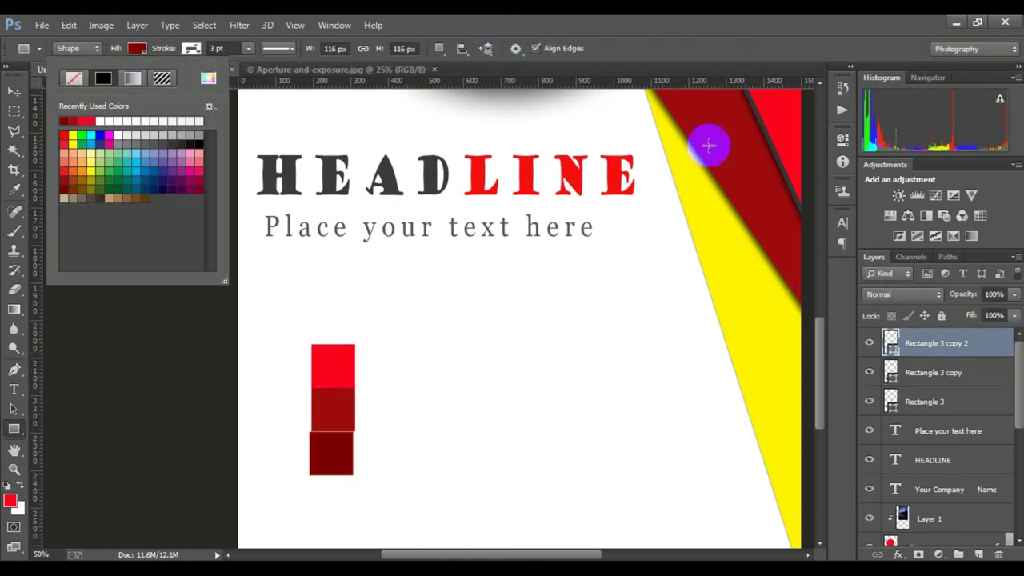
key(ctrl+t)
click(357, 434)
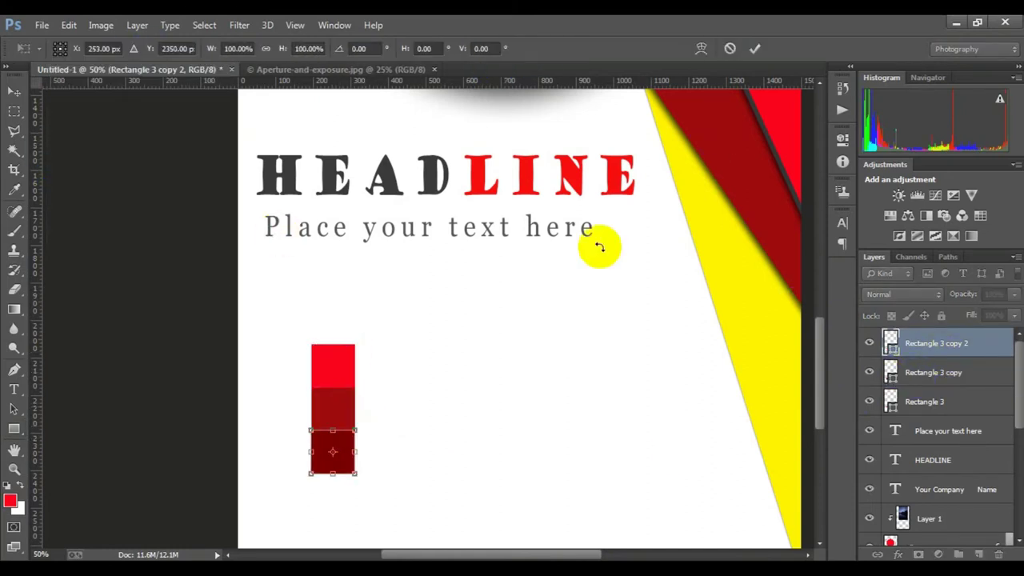
key(Up)
key(Up)
key(Up)
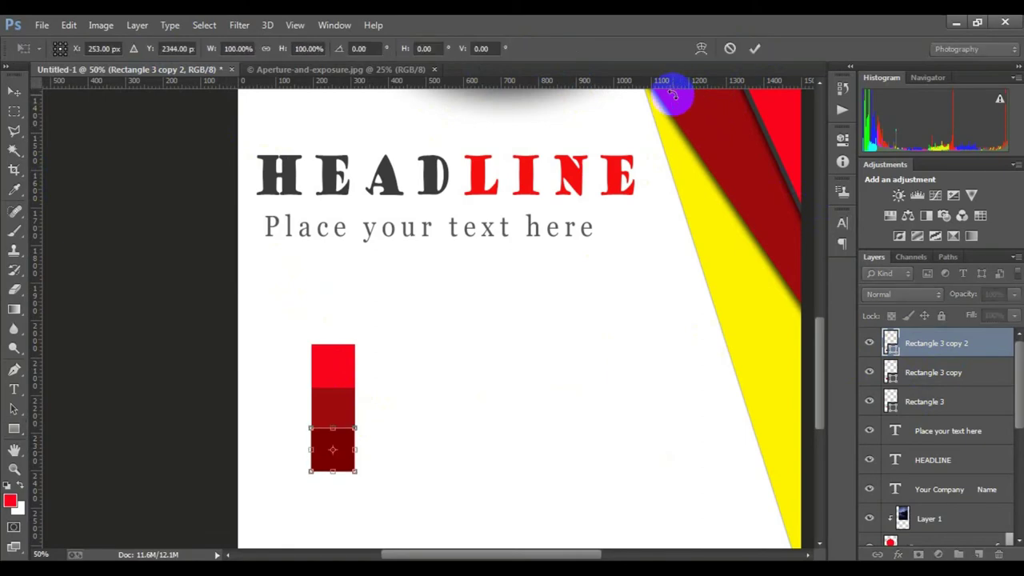
key(Return)
click(928, 401)
key(ctrl+minus)
key(ctrl+minus)
key(ctrl+minus)
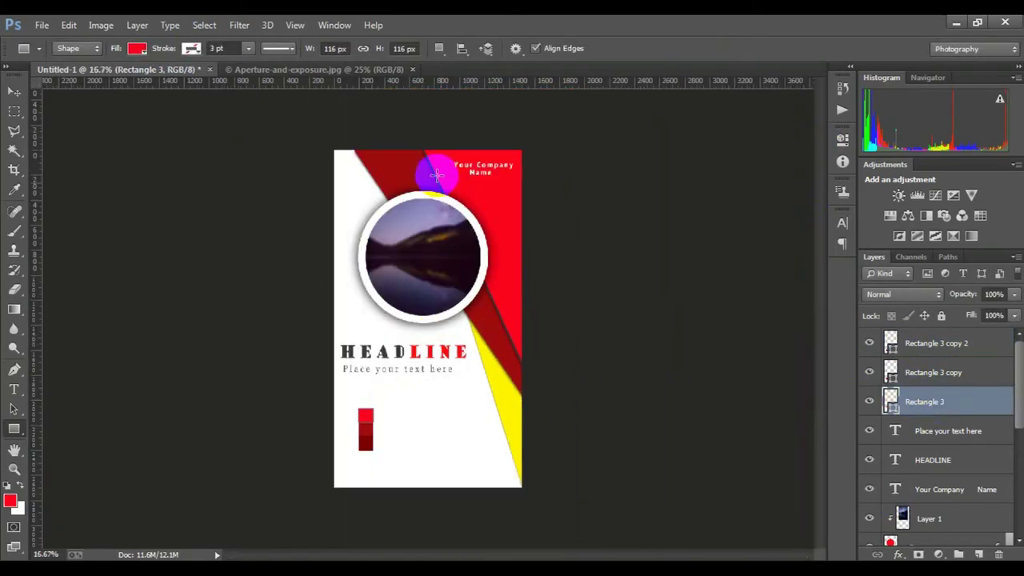
- Switch to the Custom Shape tool and pick a fill colour for the new shape
right_click(14, 429)
click(61, 493)
click(582, 49)
scroll(569, 181, down, 5)
scroll(570, 181, down, 5)
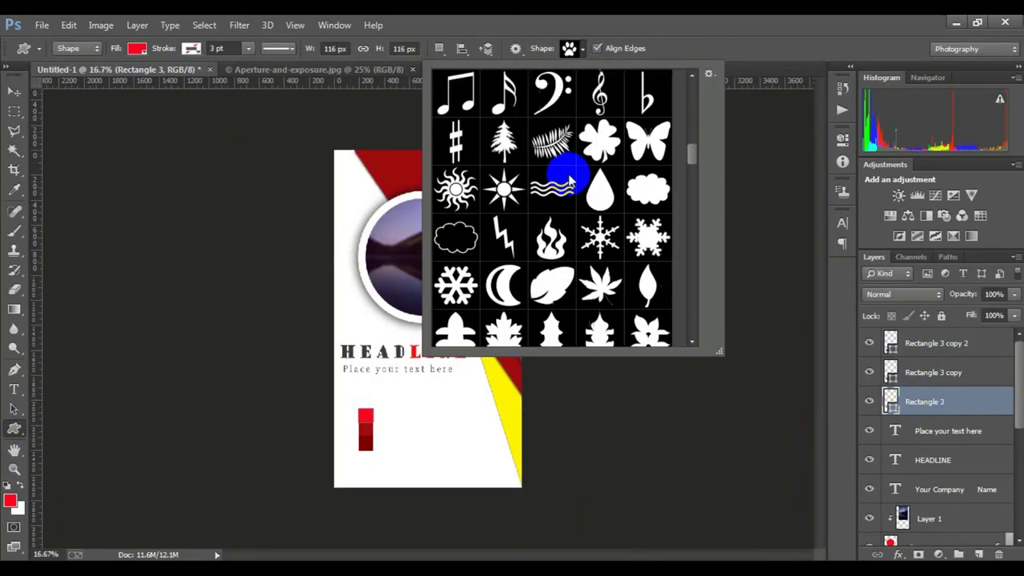
scroll(570, 181, down, 5)
scroll(551, 165, down, 5)
click(137, 48)
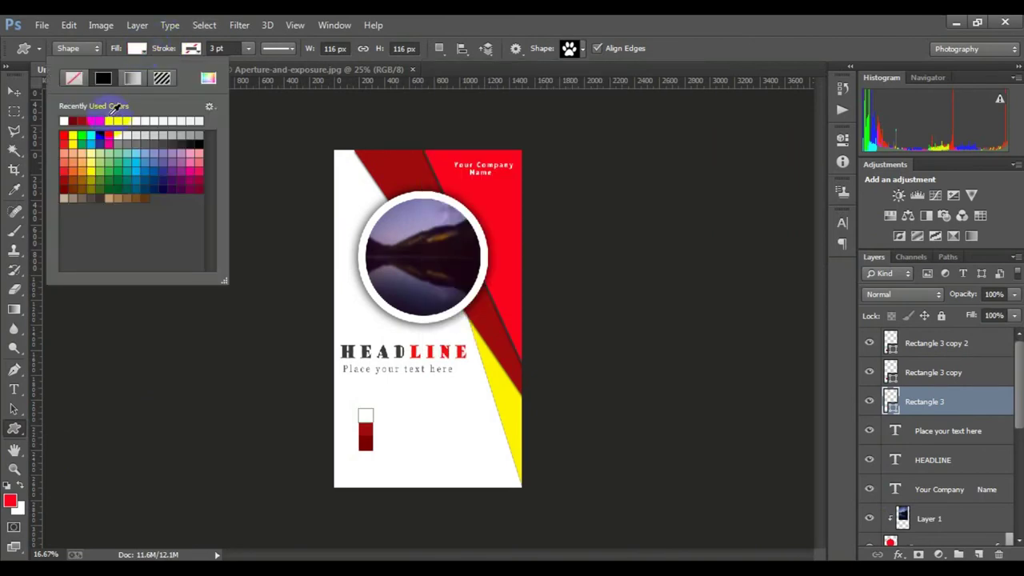
click(94, 121)
- Choose the globe custom shape and create it on the poster
click(563, 181)
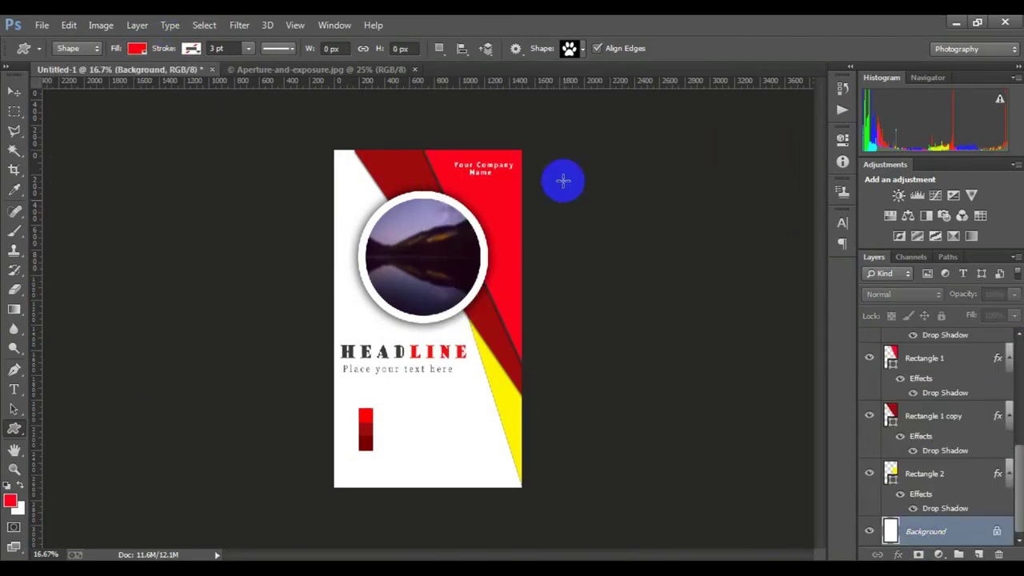
click(137, 48)
click(572, 48)
scroll(601, 156, down, 5)
click(601, 154)
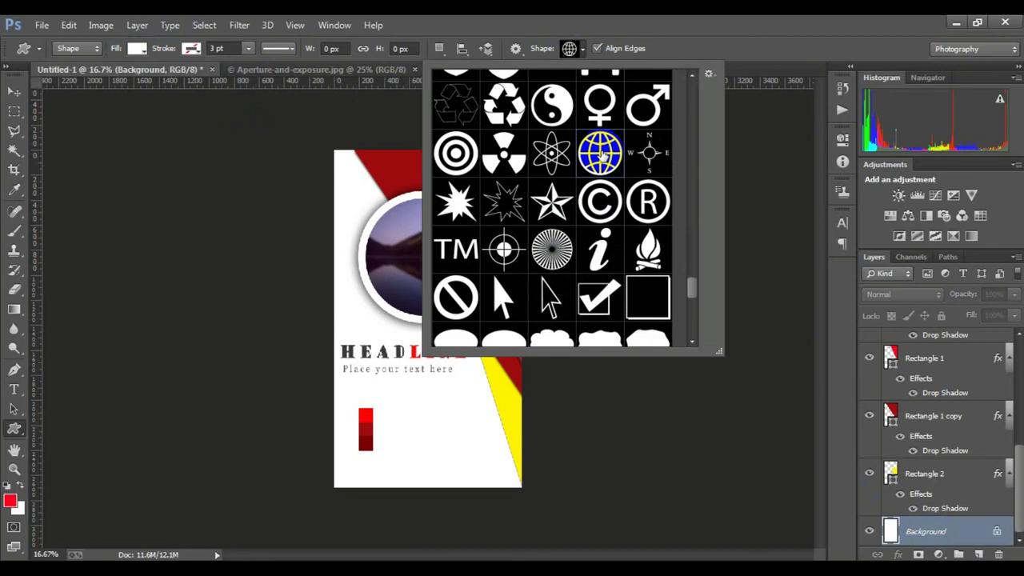
click(364, 414)
click(526, 247)
scroll(384, 361, up, 1)
scroll(384, 373, up, 1)
- Move and enlarge the globe so it fills the top red square
key(ctrl+t)
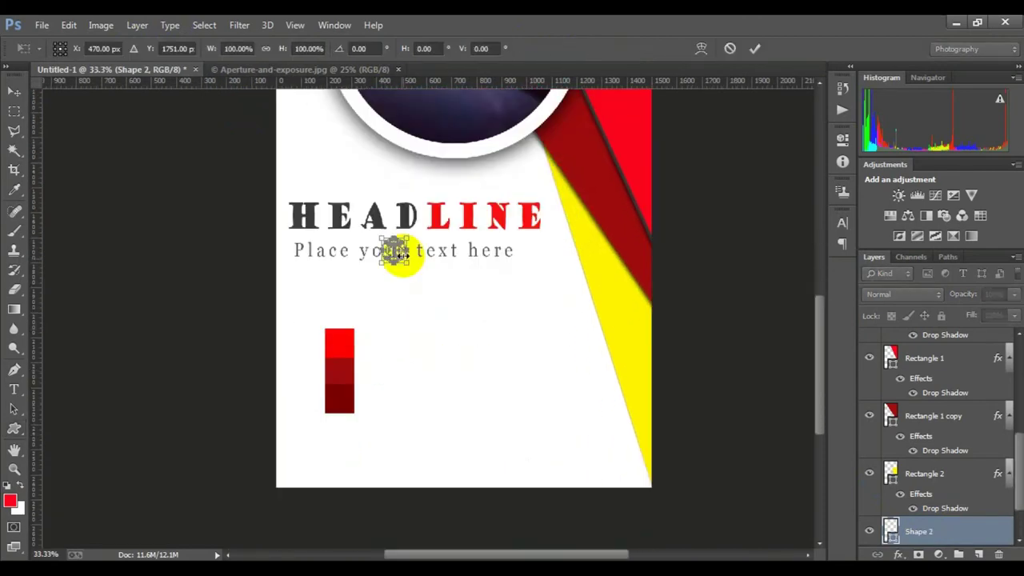
mouse_move(400, 255)
mouse_down()
mouse_move(338, 343)
mouse_move(395, 253)
mouse_up()
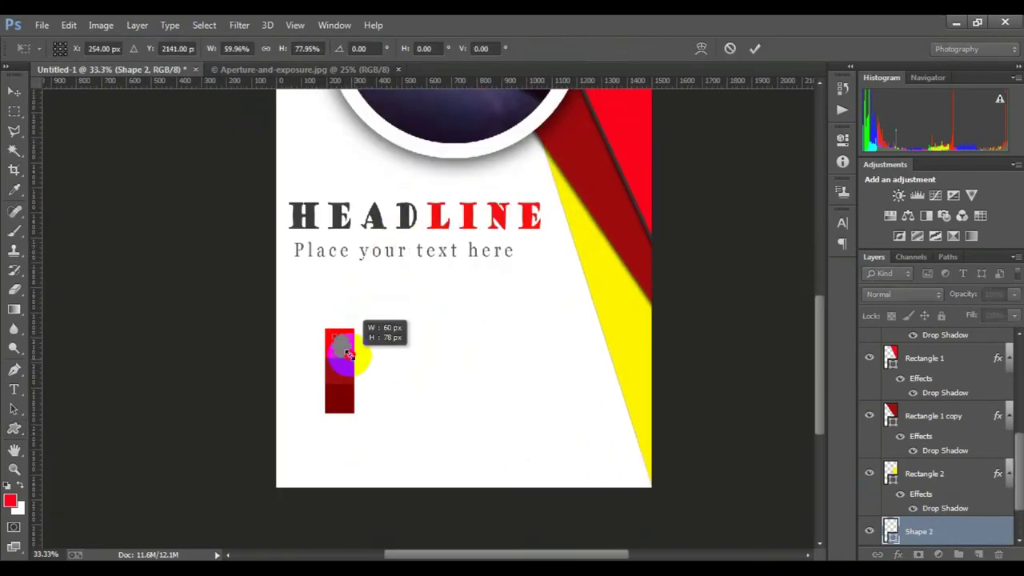
alt+scroll(344, 349, up, 2)
alt+scroll(336, 336, up, 3)
drag(235, 338, 224, 313)
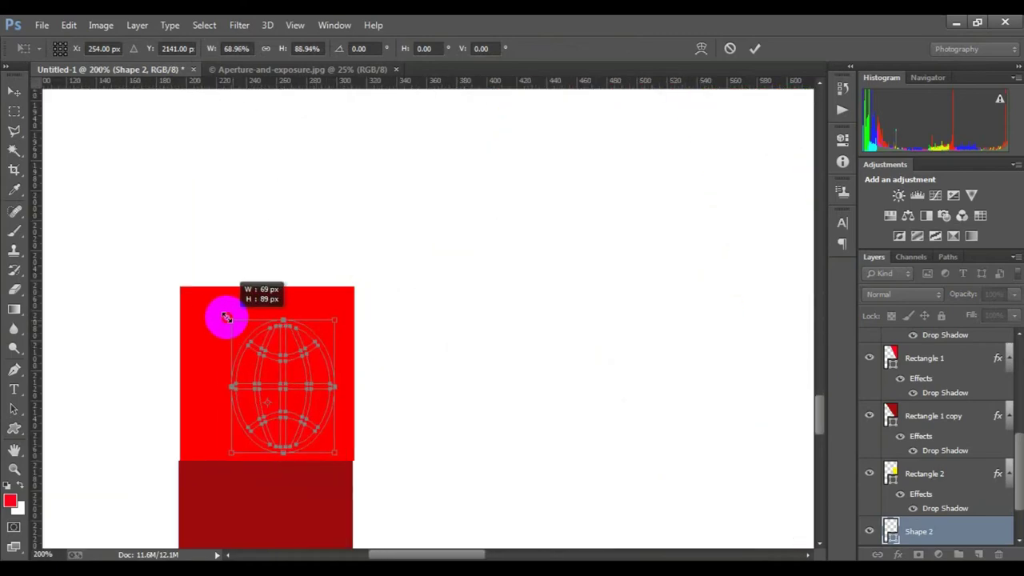
drag(296, 386, 290, 376)
click(754, 48)
- Set the globe to no fill with a white outline
click(138, 48)
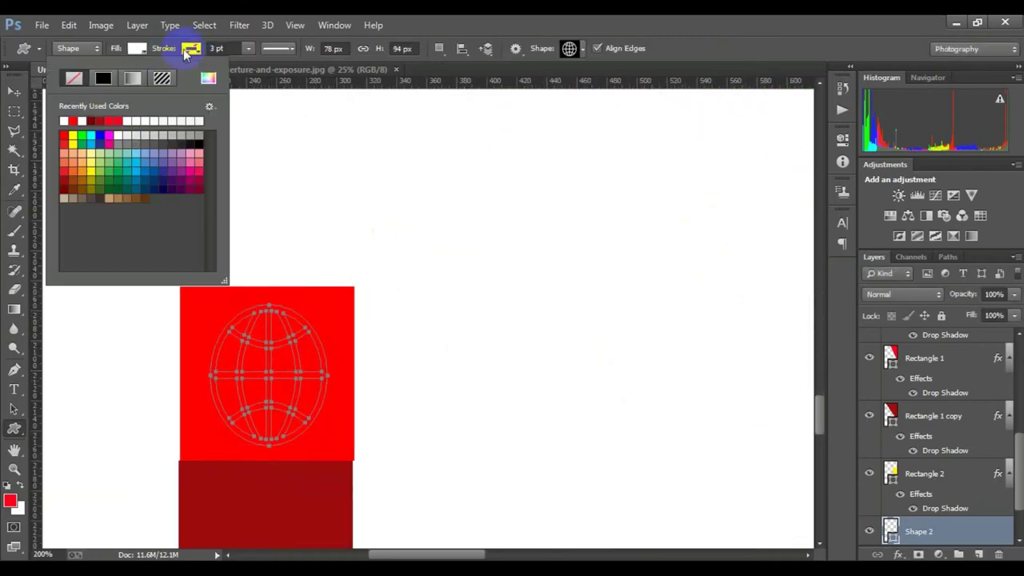
click(75, 78)
click(190, 48)
click(523, 348)
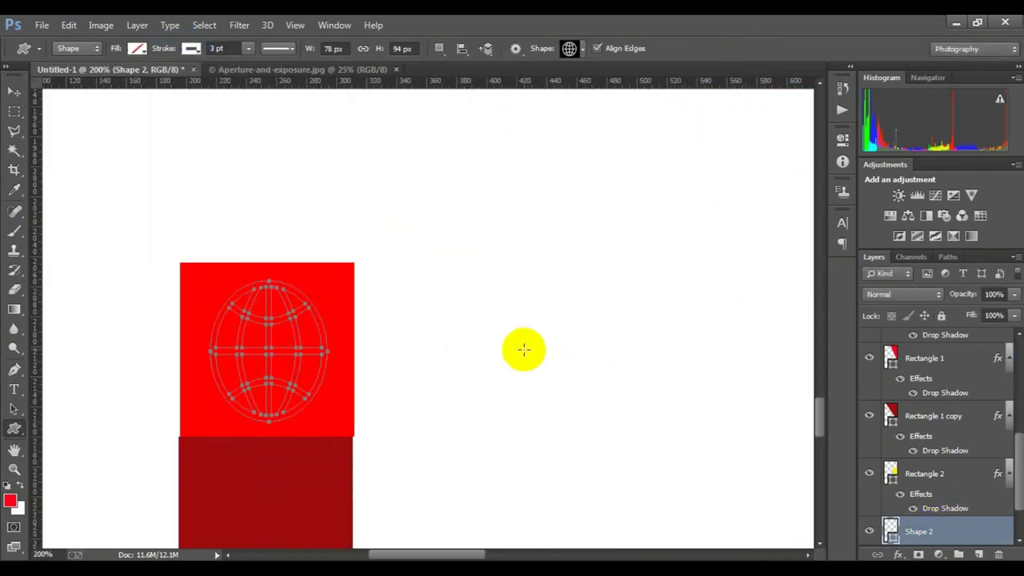
- Remove the unused Shape 1 layer and select the background shape layers together
alt+scroll(523, 337, down, 3)
scroll(920, 324, down, 5)
scroll(920, 324, down, 5)
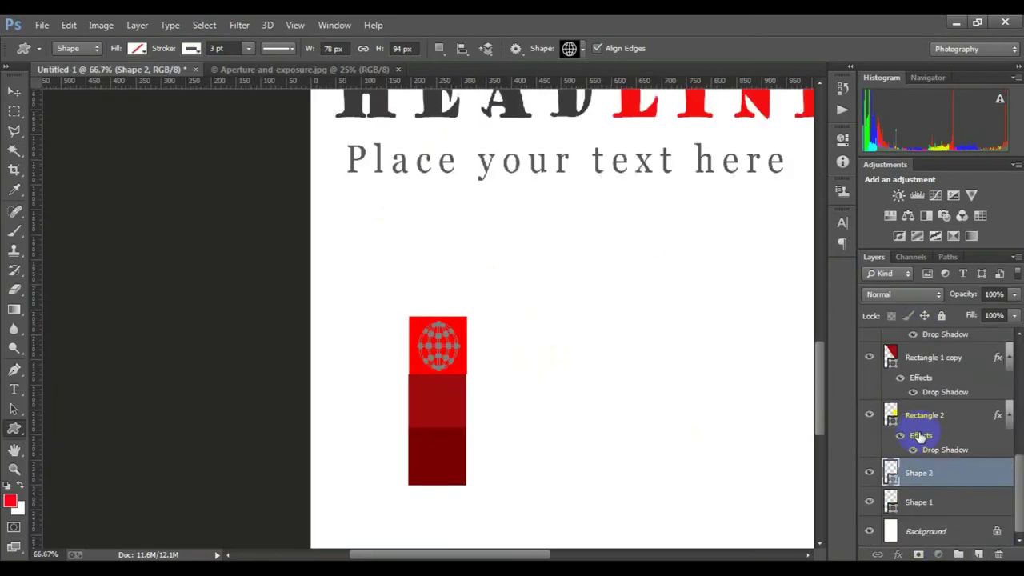
drag(872, 504, 1000, 554)
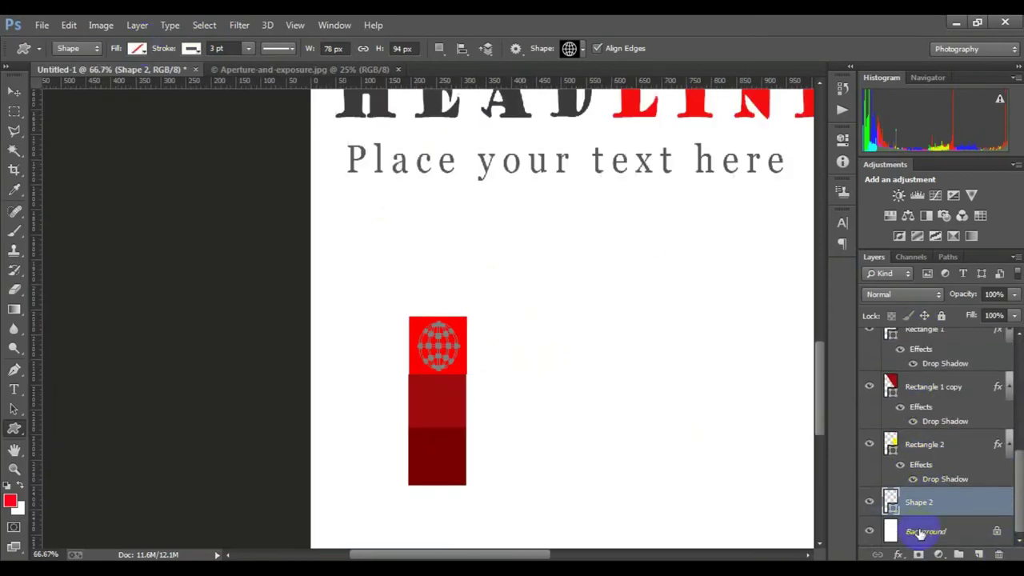
click(920, 533)
click(924, 502)
shift+click(930, 387)
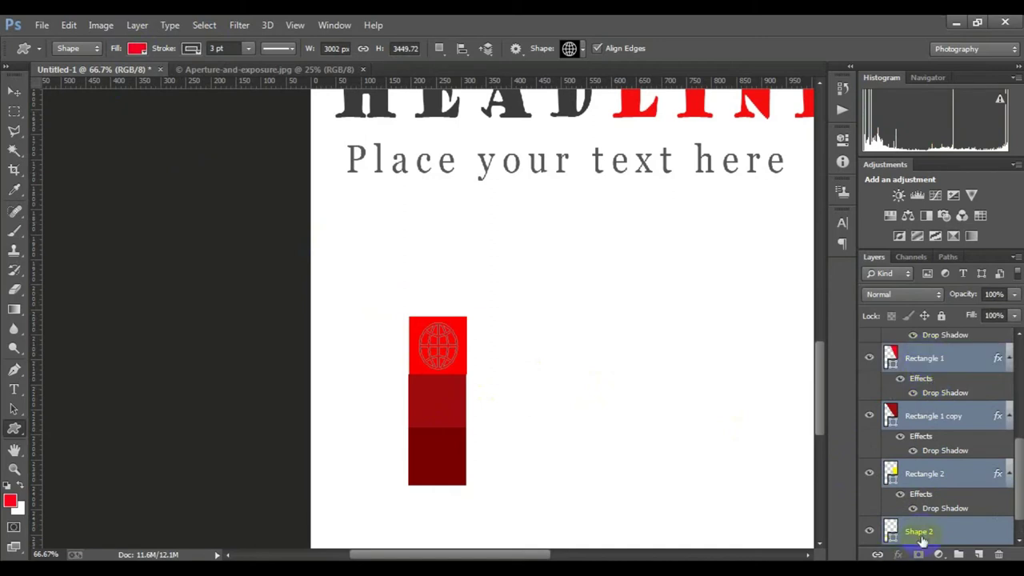
key(Delete)
- Group the three Rectangle 3 layers, then group the text layers with Group 2
scroll(928, 432, up, 3)
scroll(929, 400, up, 1)
shift+click(922, 352)
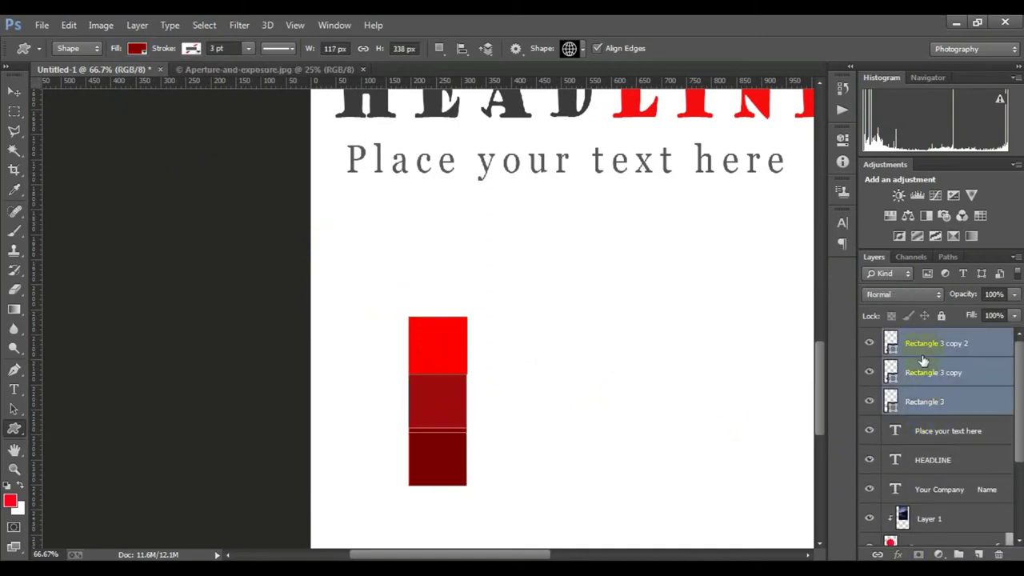
key(ctrl+g)
shift+click(928, 419)
key(ctrl+g)
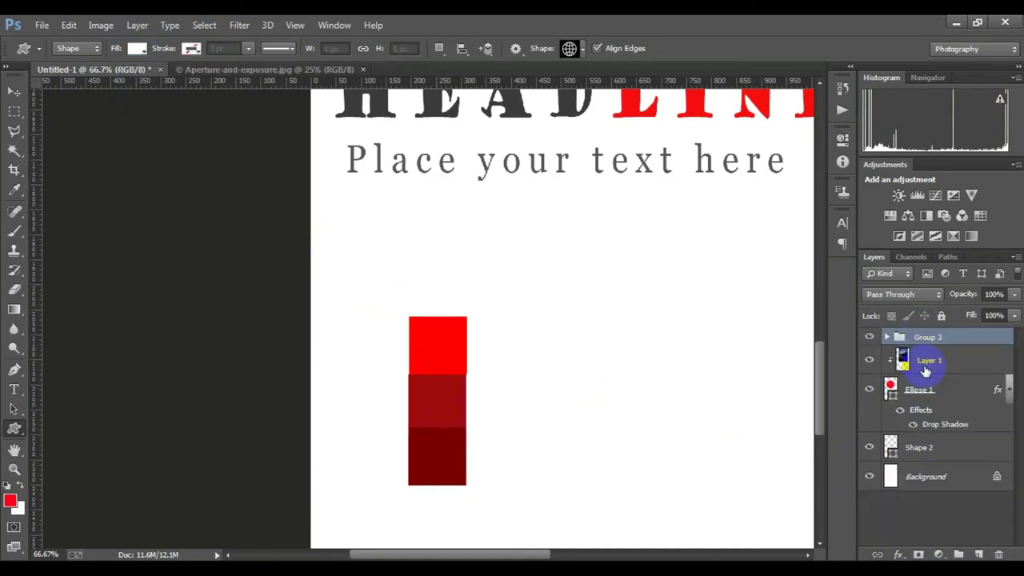
- Move the globe's Shape 2 layer to the top of the layer stack
click(890, 339)
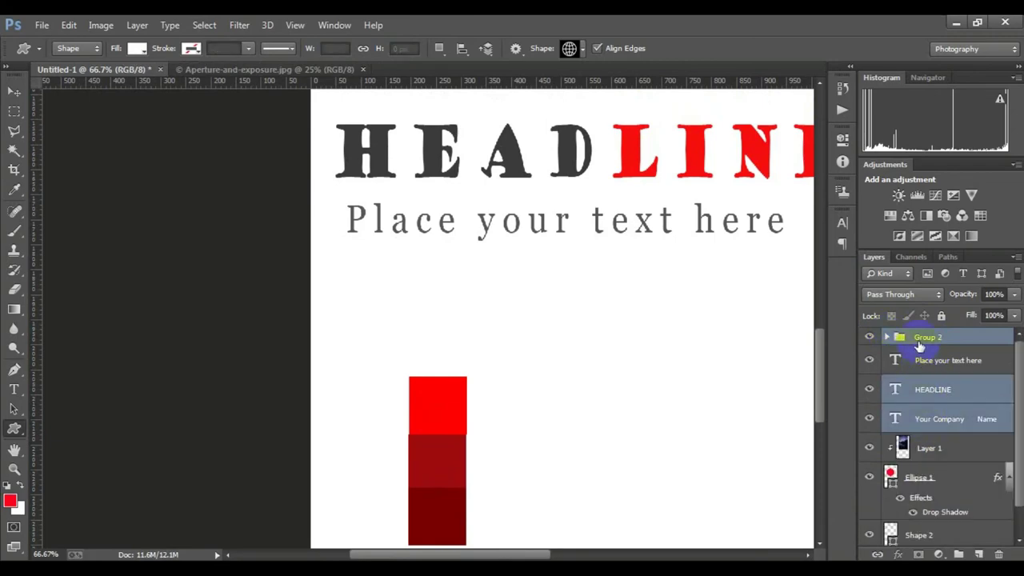
drag(918, 464, 920, 336)
scroll(487, 370, down, 1)
click(942, 492)
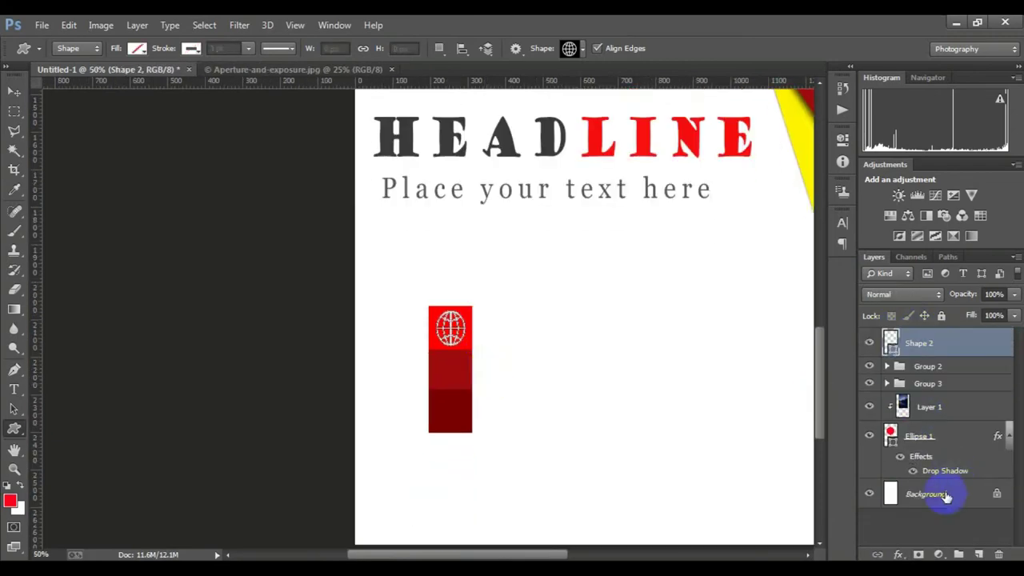
- Draw a white envelope custom shape and fit it onto the middle red square
click(912, 342)
click(571, 48)
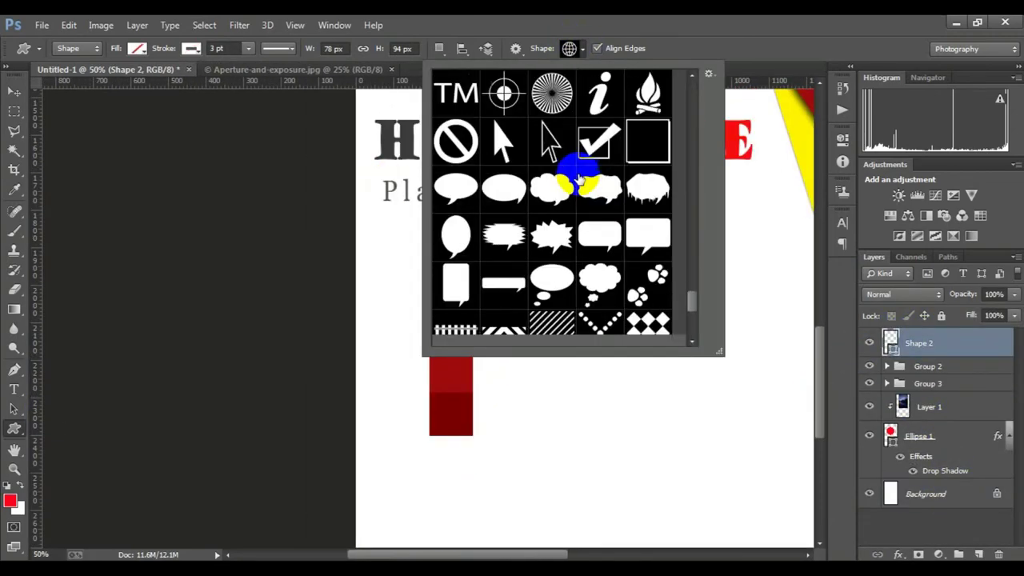
scroll(568, 172, down, 5)
drag(446, 365, 504, 282)
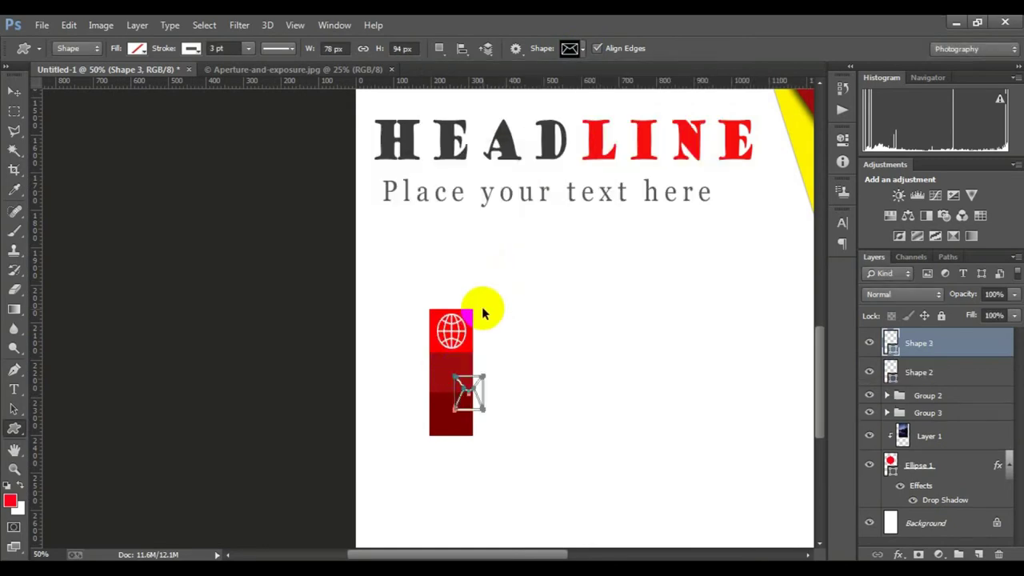
key(ctrl+t)
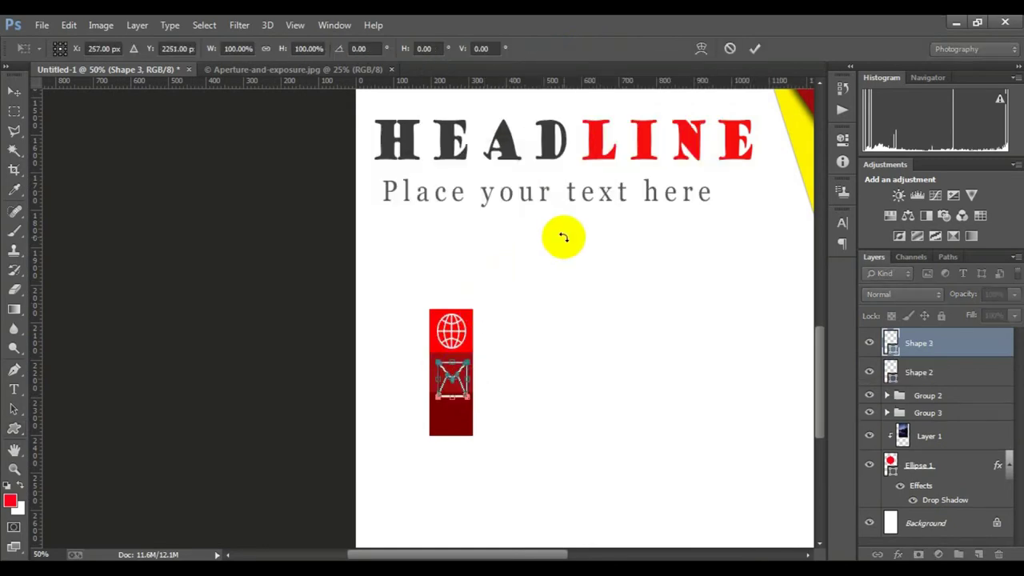
key(ctrl+plus)
key(ctrl+plus)
key(ctrl+plus)
drag(430, 481, 430, 455)
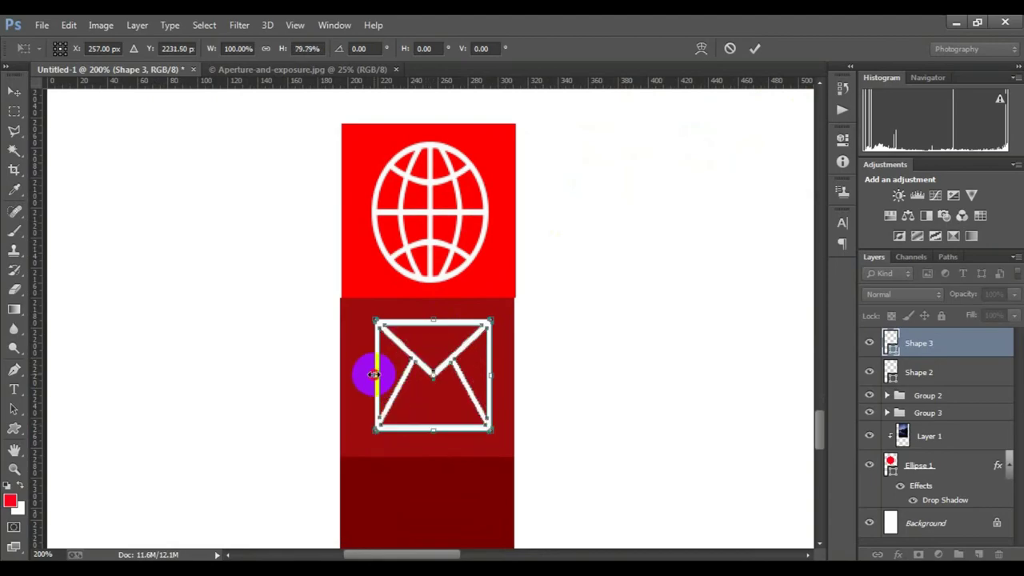
drag(373, 373, 362, 374)
click(755, 48)
- Draw a ribbon award custom shape and move it onto the bottom dark red square
click(570, 48)
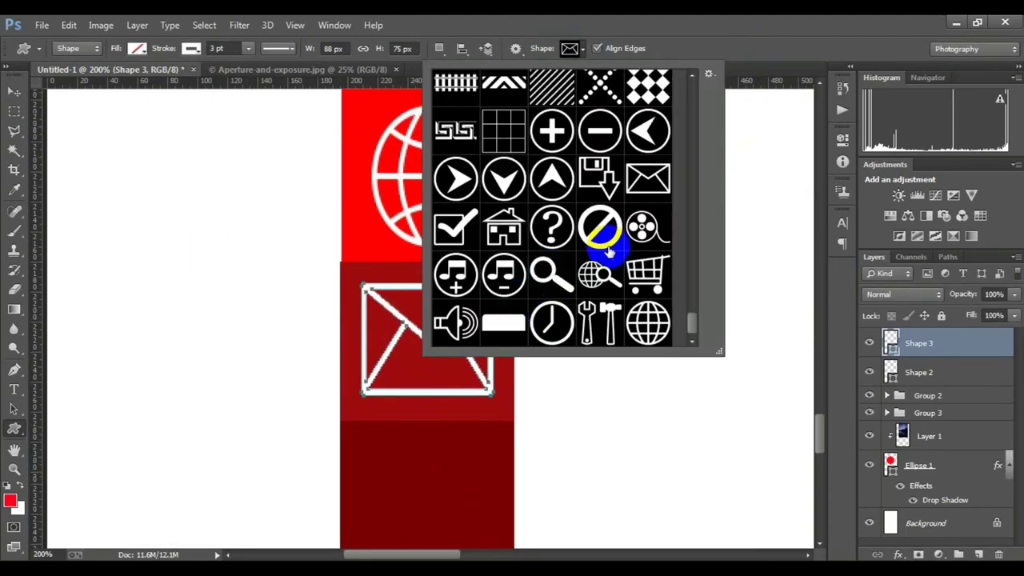
scroll(596, 240, up, 2)
scroll(592, 256, up, 2)
scroll(590, 259, up, 2)
scroll(590, 251, up, 2)
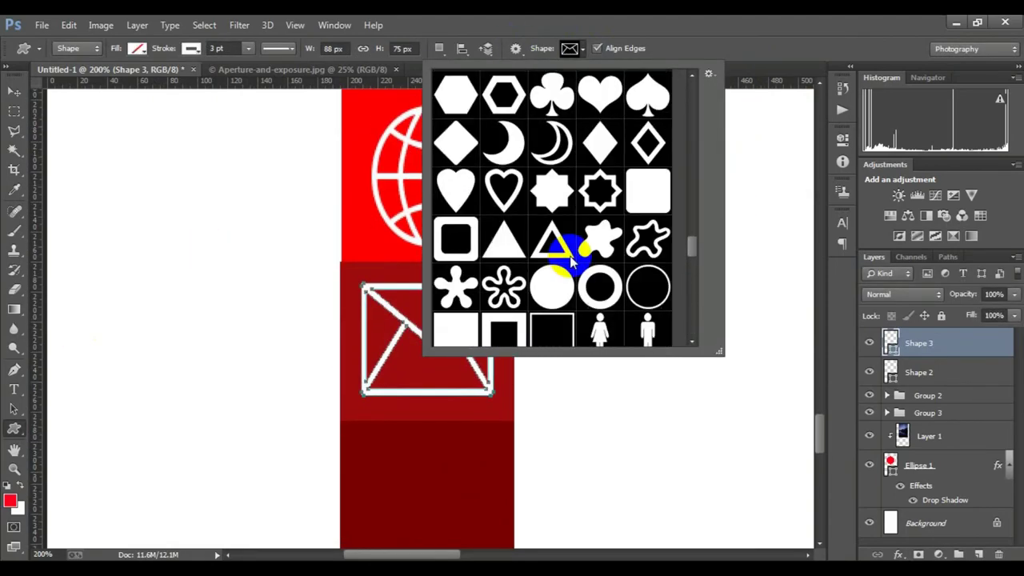
scroll(571, 247, up, 2)
scroll(571, 257, up, 2)
scroll(565, 259, up, 2)
scroll(560, 263, up, 2)
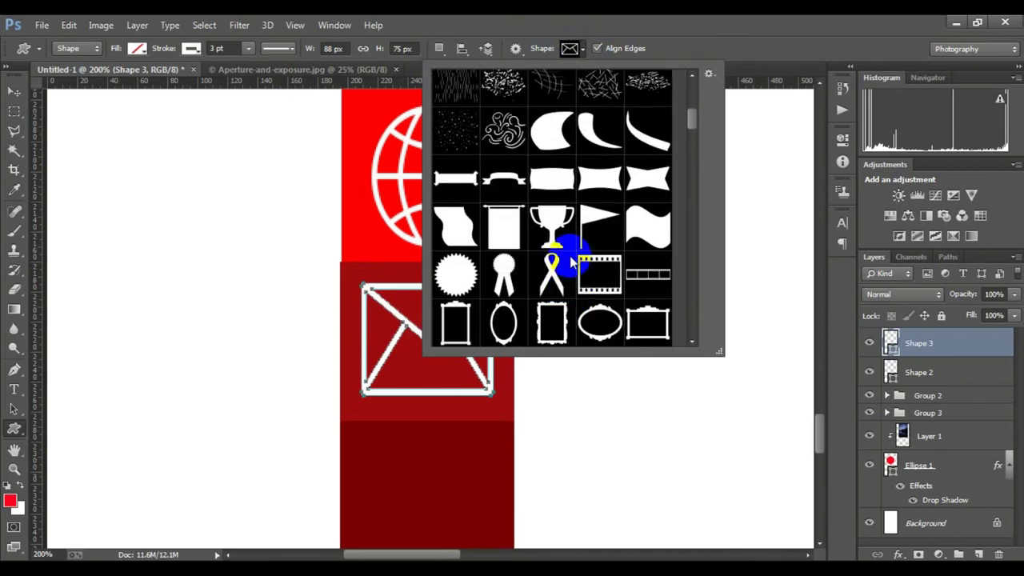
scroll(567, 258, up, 2)
click(502, 258)
click(434, 201)
click(526, 244)
key(ctrl+t)
scroll(496, 280, down, 3)
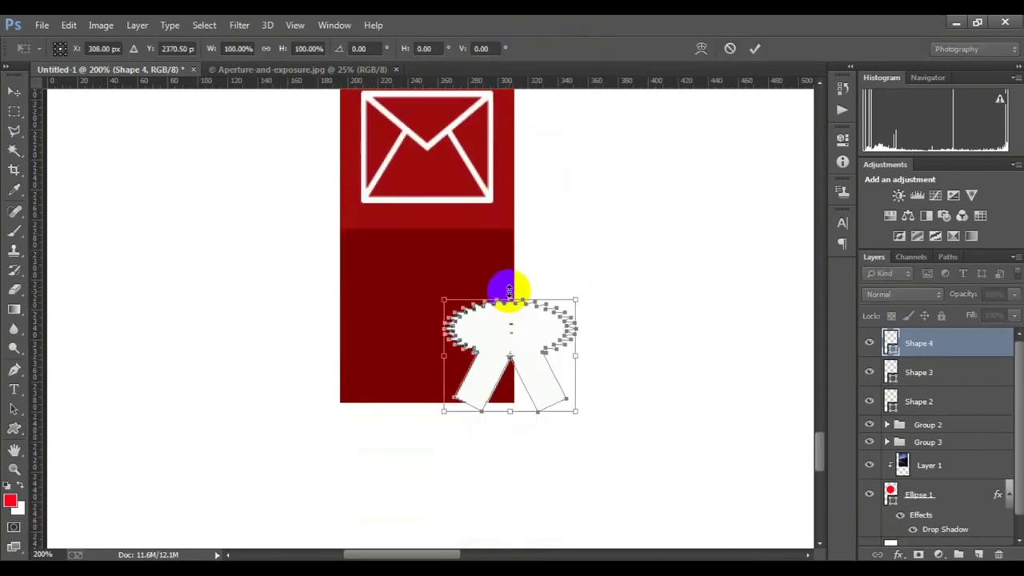
drag(508, 290, 434, 274)
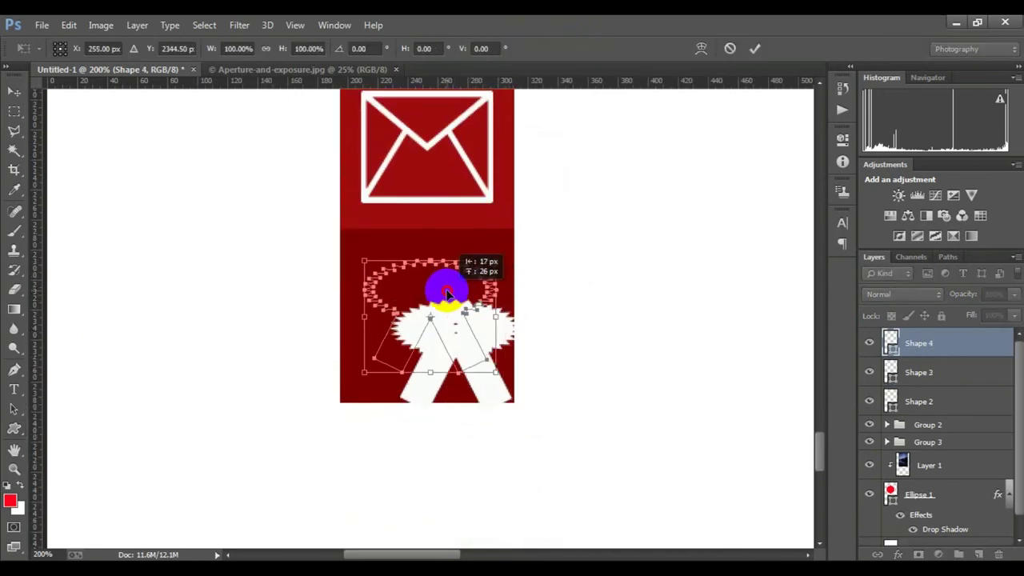
key(Return)
- Zoom out to review all three icons and reselect the globe's Shape 2 layer
key(ctrl+minus)
key(ctrl+minus)
key(ctrl+minus)
scroll(926, 512, down, 1)
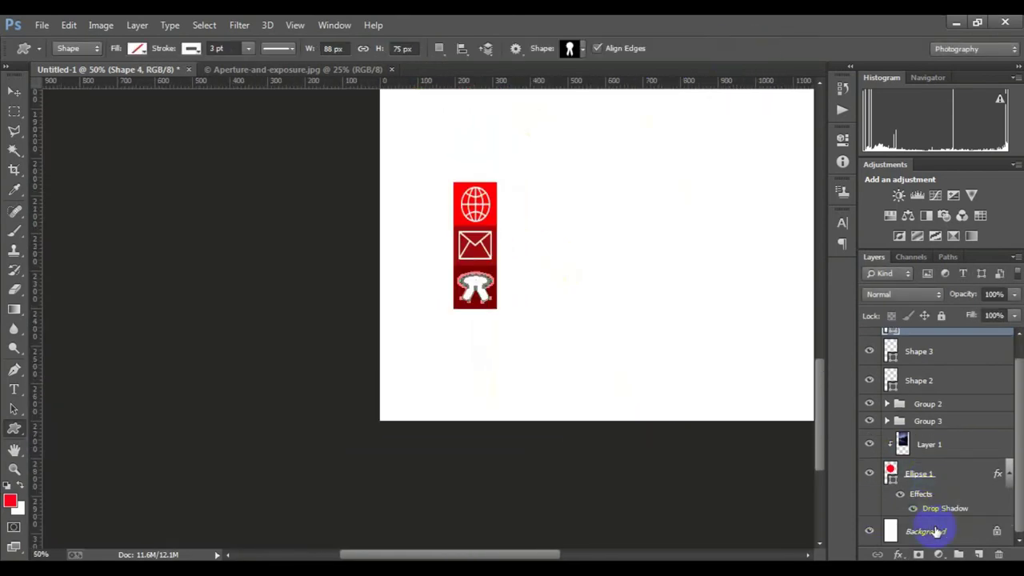
click(925, 531)
click(928, 380)
scroll(928, 378, up, 1)
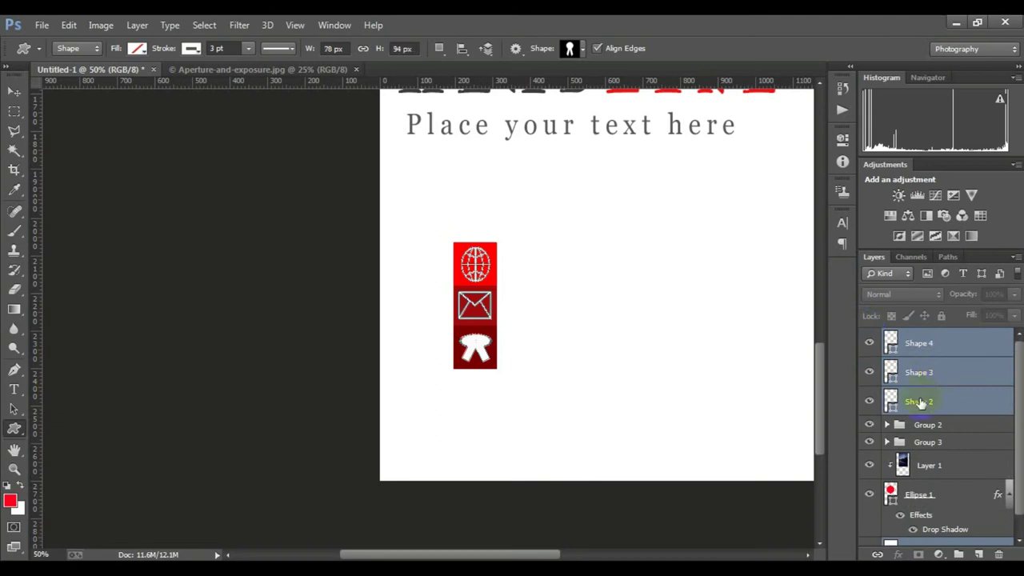
- Group the three icon shapes and type Your Location, Your E-mail. and Your Massage. lines
key(ctrl+g)
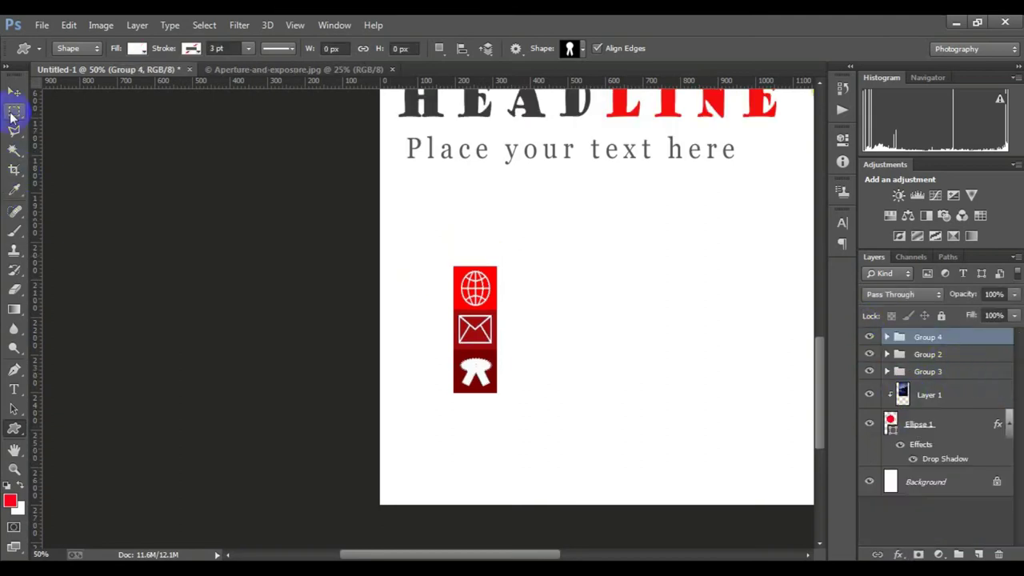
click(15, 389)
click(508, 282)
text(Your Location)
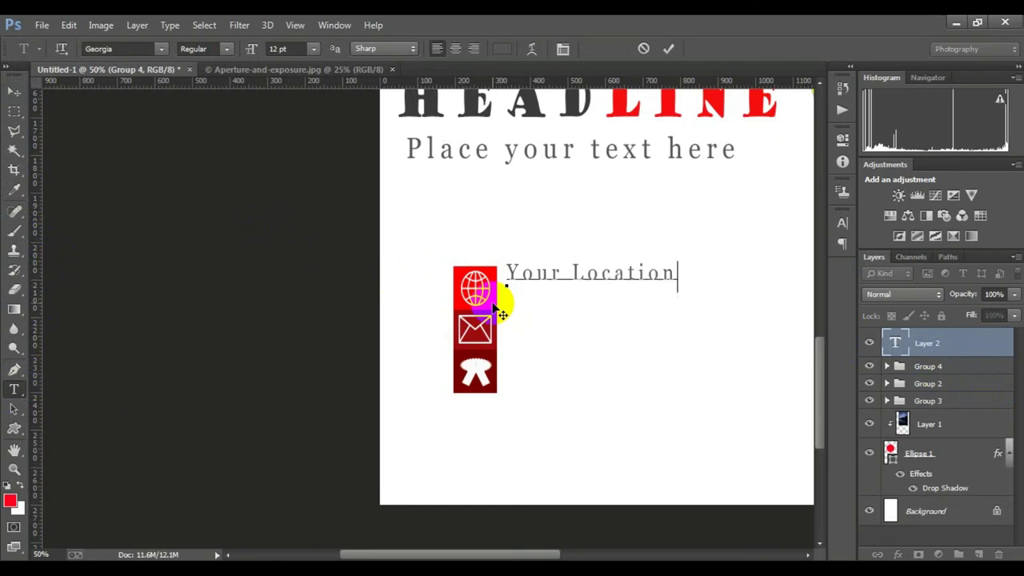
click(513, 325)
text(Your E-mail.)
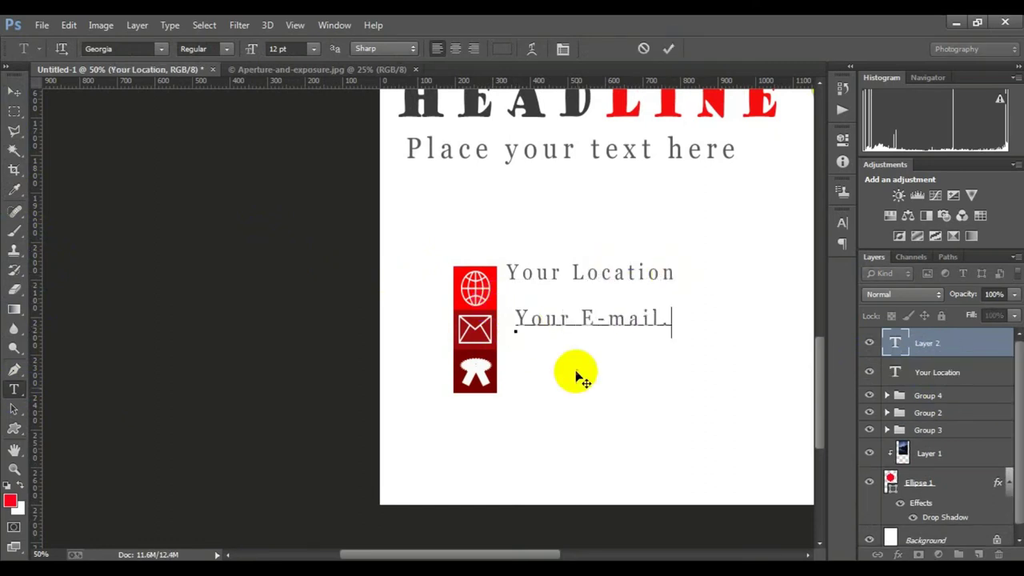
click(521, 373)
text(Your Massage)
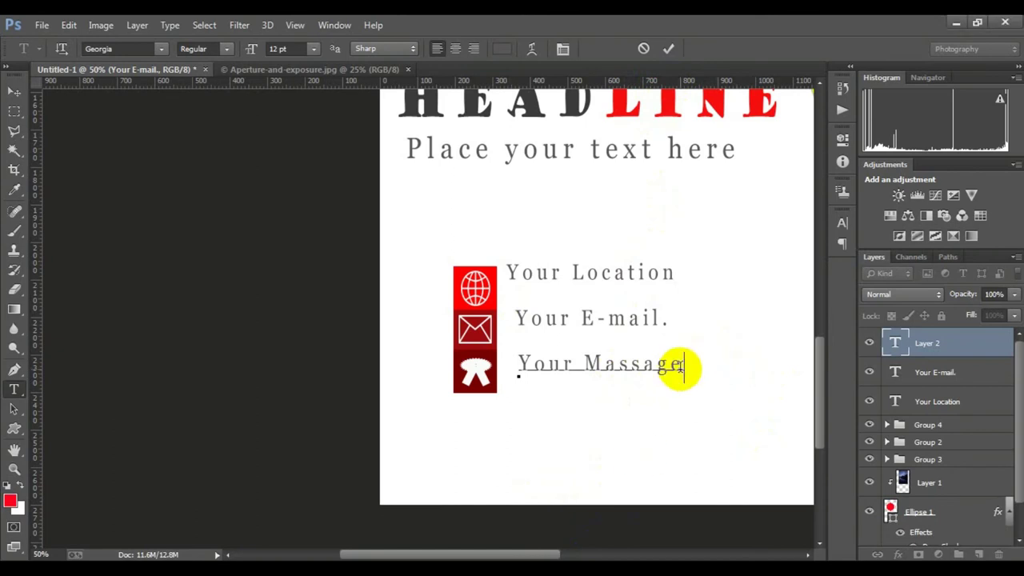
text(.)
key(ctrl+Return)
- Shift the Your Massage. and Your E-mail. lines left and down beside their icons
key(ctrl+t)
drag(590, 376, 577, 385)
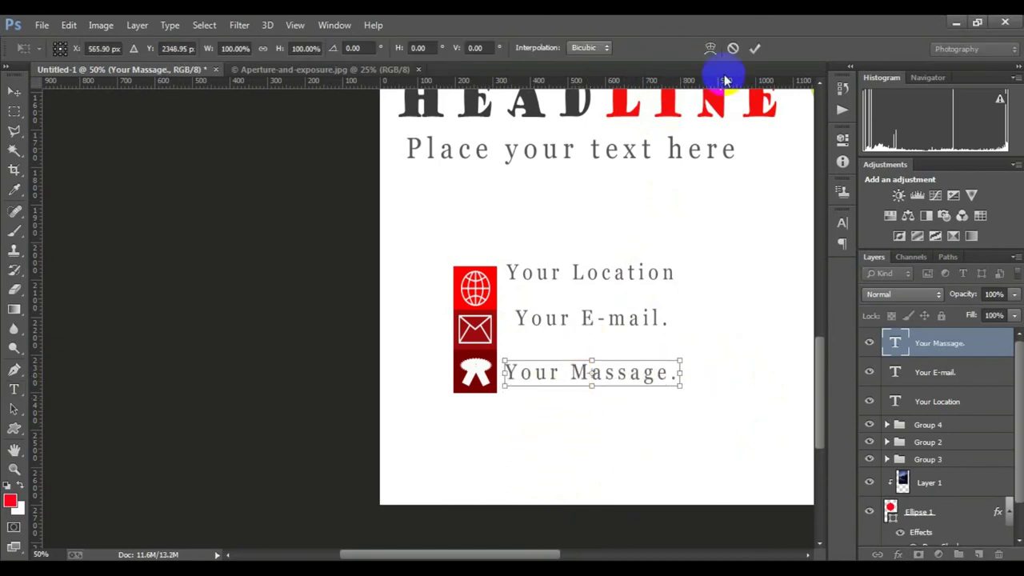
key(Return)
click(914, 372)
key(ctrl+t)
drag(570, 316, 561, 327)
key(Return)
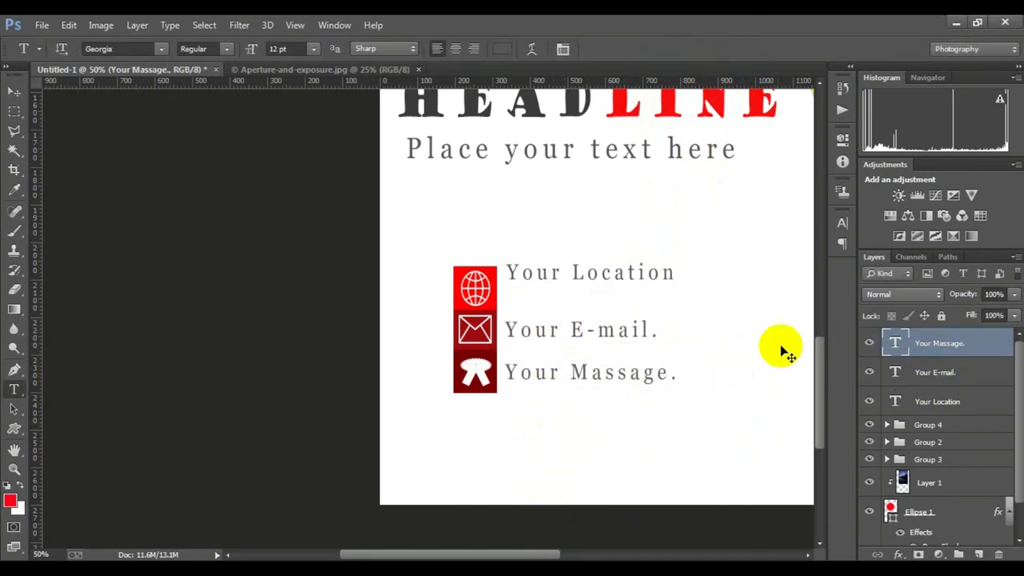
- Move the Your Location line down about 19 px to align the list
click(938, 401)
key(ctrl+t)
drag(563, 274, 560, 289)
key(Return)
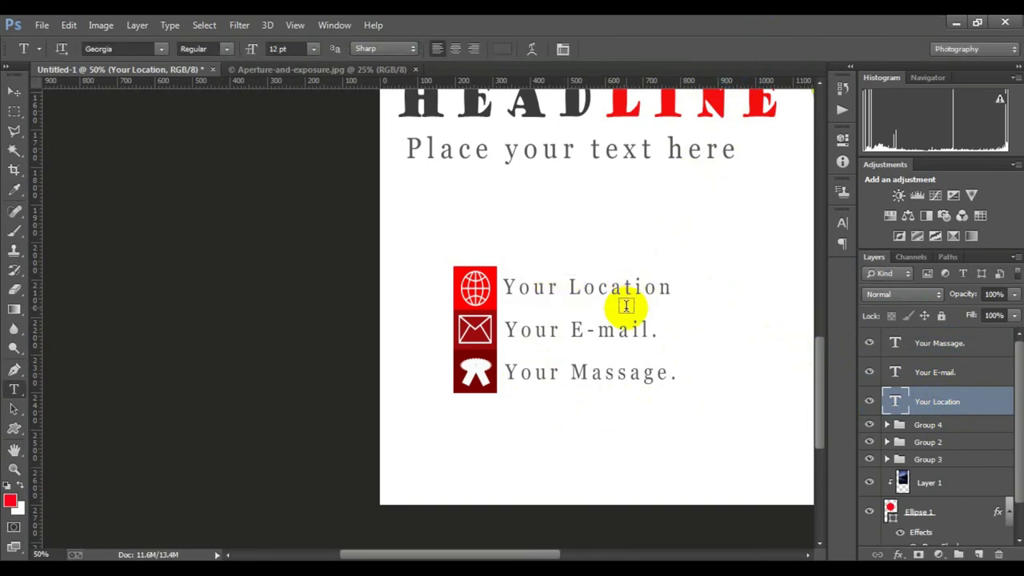
scroll(600, 309, down, 1)
scroll(592, 312, down, 1)
scroll(940, 468, down, 1)
- Step back in History to the plain red squares and type the Your Location. line
click(932, 442)
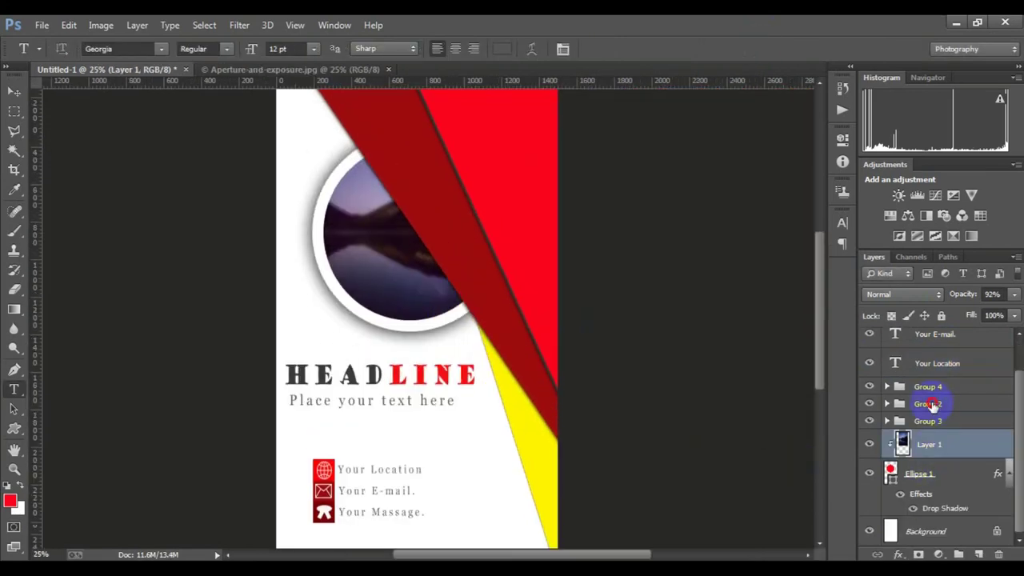
key(ctrl+alt+z)
key(ctrl+alt+z)
key(ctrl+alt+z)
key(ctrl+alt+z)
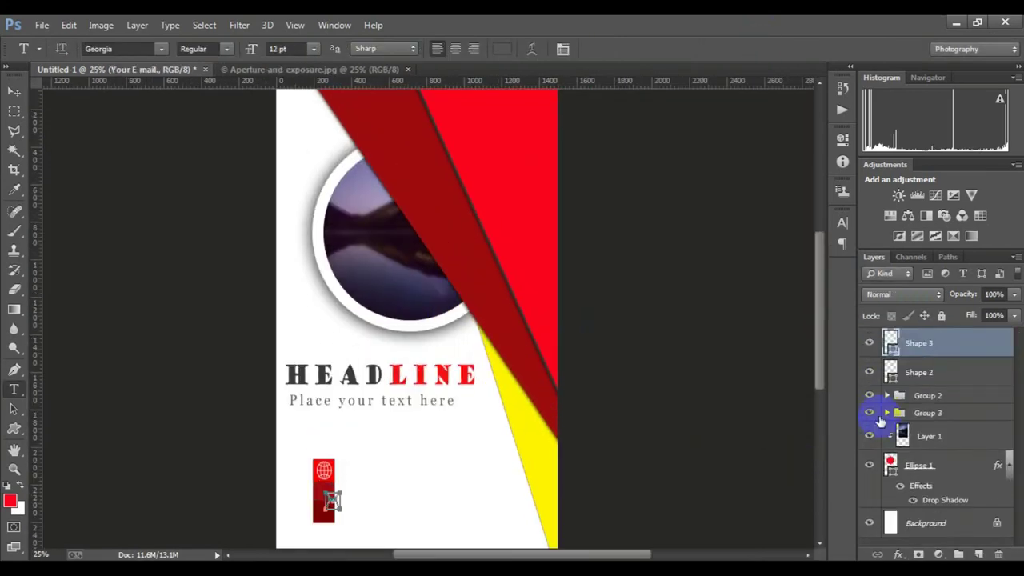
key(ctrl+alt+z)
key(ctrl+alt+z)
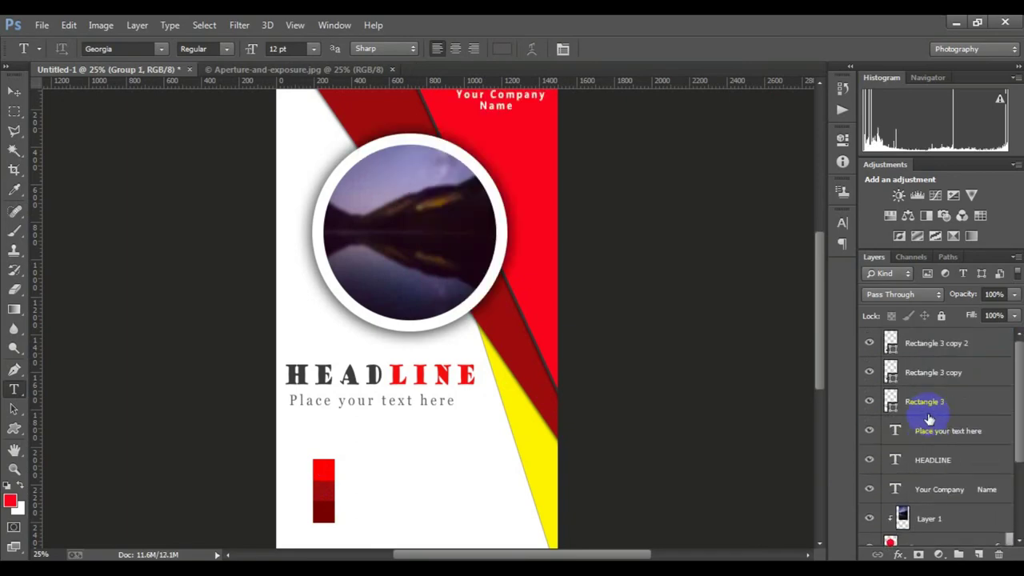
click(364, 496)
ctrl+click(364, 495)
text(Your Location.)
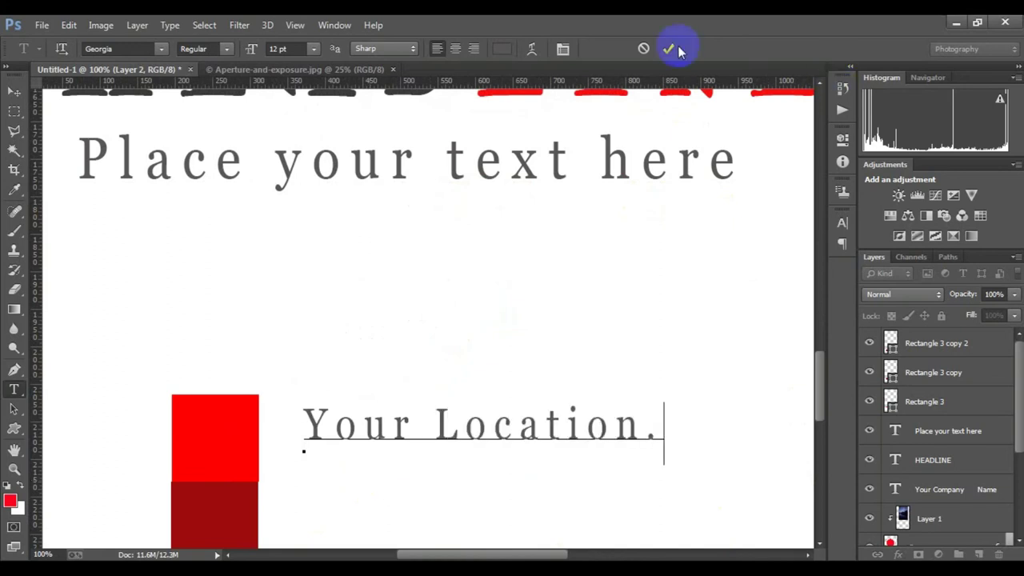
click(669, 49)
scroll(521, 377, down, 3)
drag(444, 329, 422, 342)
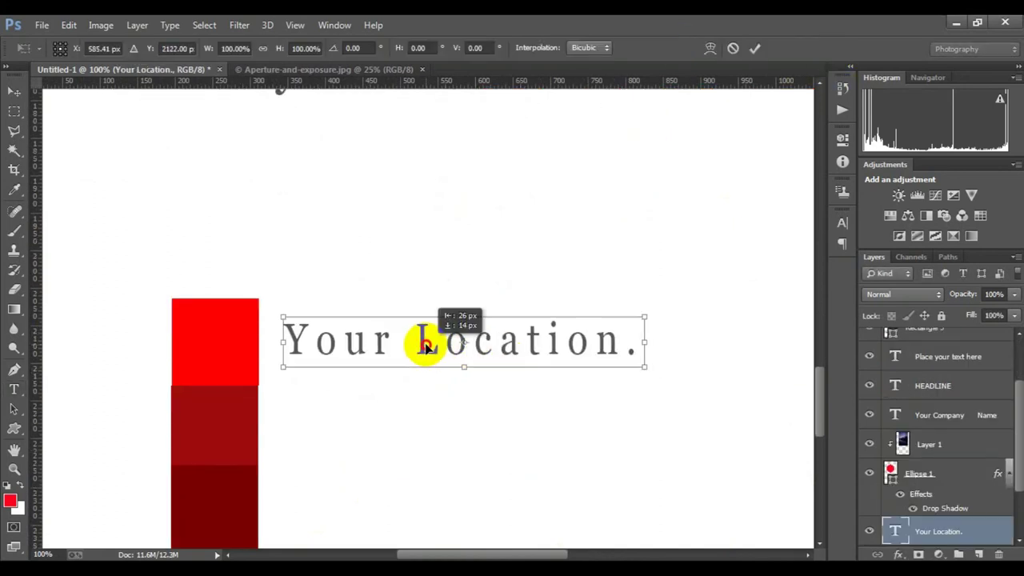
scroll(359, 469, down, 1)
- Add the Your E-mail. line and align it below the location line
click(301, 384)
text(Your E-mail.)
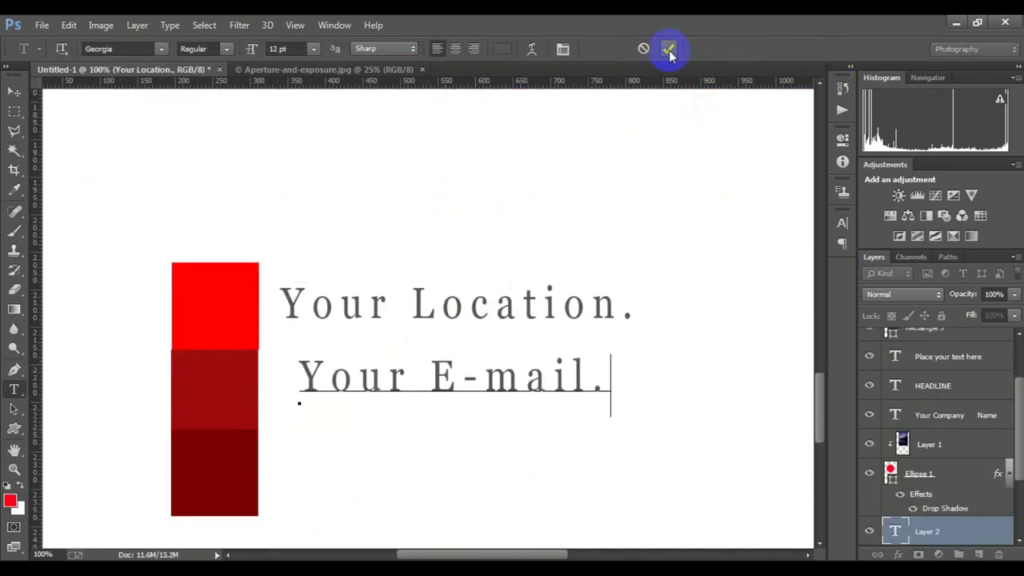
click(669, 49)
key(ctrl+t)
drag(441, 382, 412, 401)
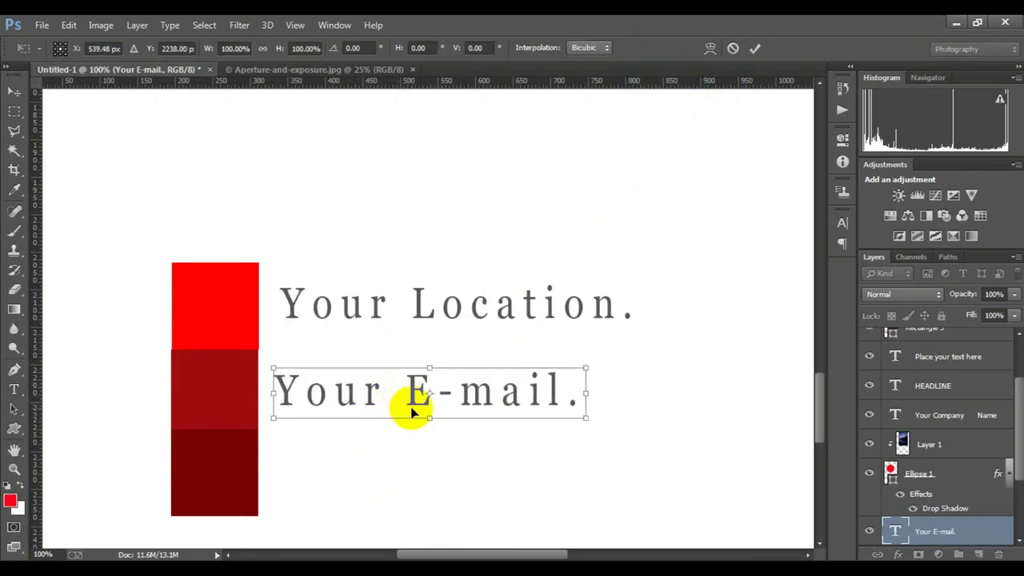
click(753, 49)
- Add the Your Massage. line and align it below the e-mail line
scroll(407, 470, down, 1)
text(Your Massage.)
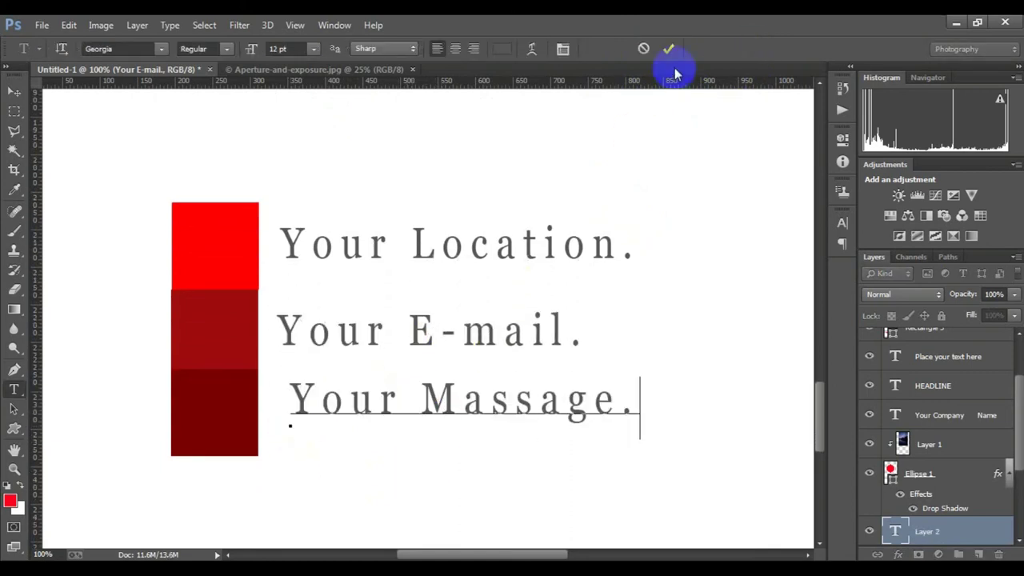
click(669, 49)
key(ctrl+t)
drag(393, 448, 382, 419)
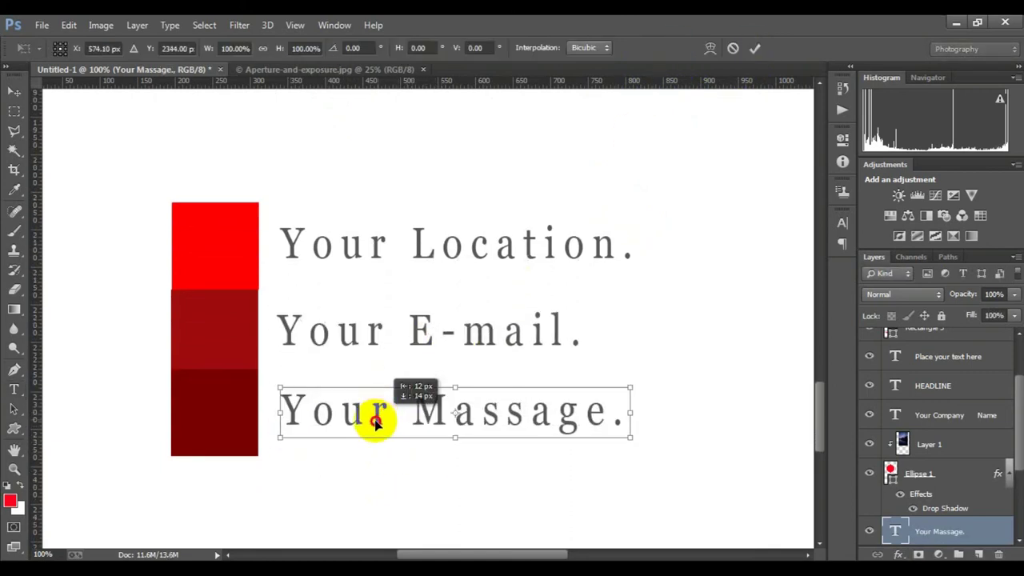
click(755, 46)
scroll(800, 320, up, 4)
scroll(964, 352, up, 3)
click(960, 343)
- Draw a ribbon custom shape with no fill and fit it onto the darkest red square
click(14, 428)
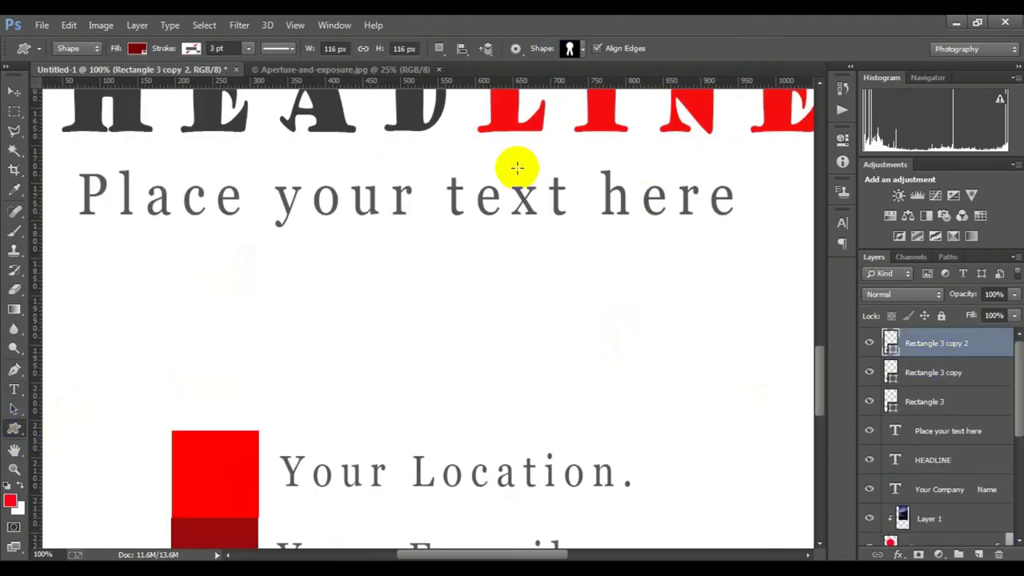
scroll(416, 272, down, 4)
click(316, 376)
key(Return)
click(137, 48)
click(76, 78)
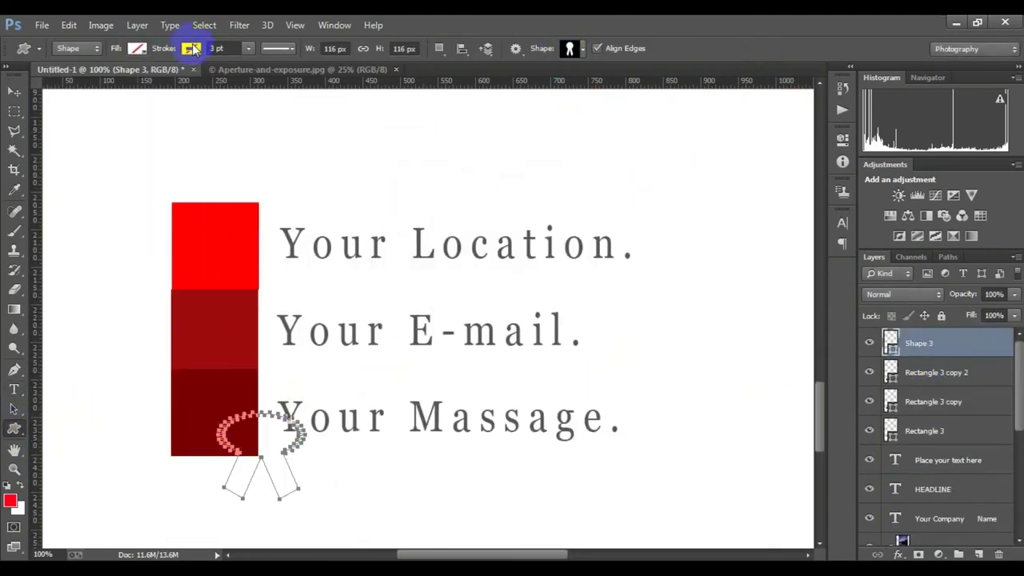
click(190, 48)
key(Return)
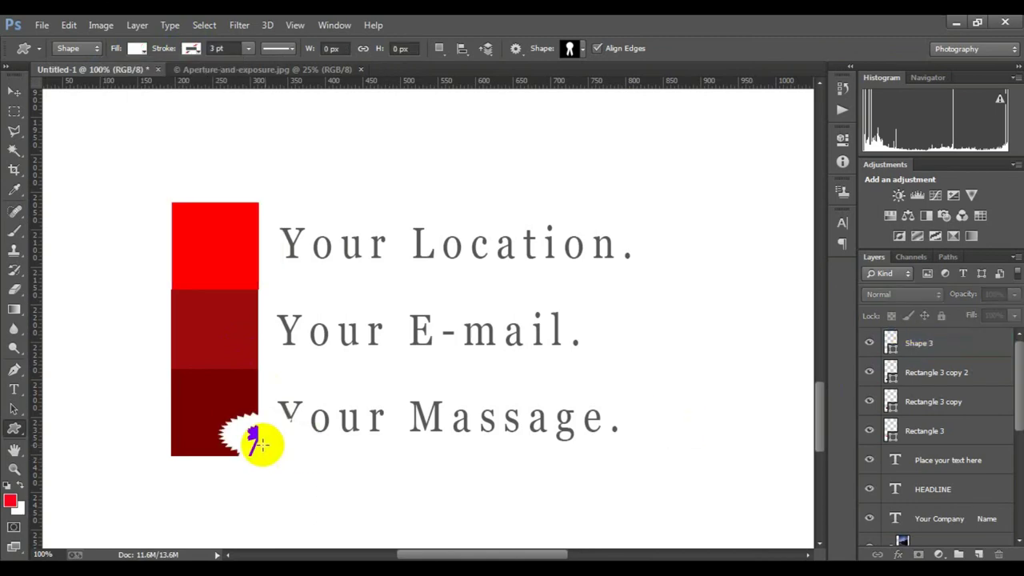
key(ctrl+t)
mouse_move(256, 448)
mouse_down()
mouse_move(224, 400)
mouse_move(248, 452)
mouse_move(213, 406)
mouse_up()
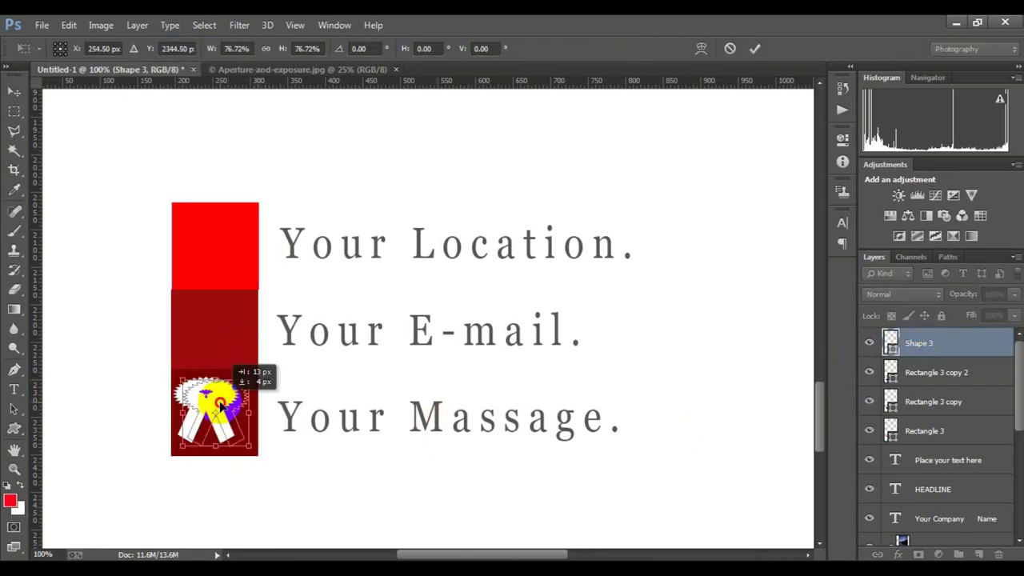
click(754, 48)
- Add an envelope custom shape scaled into the middle red square
click(569, 48)
scroll(574, 251, down, 5)
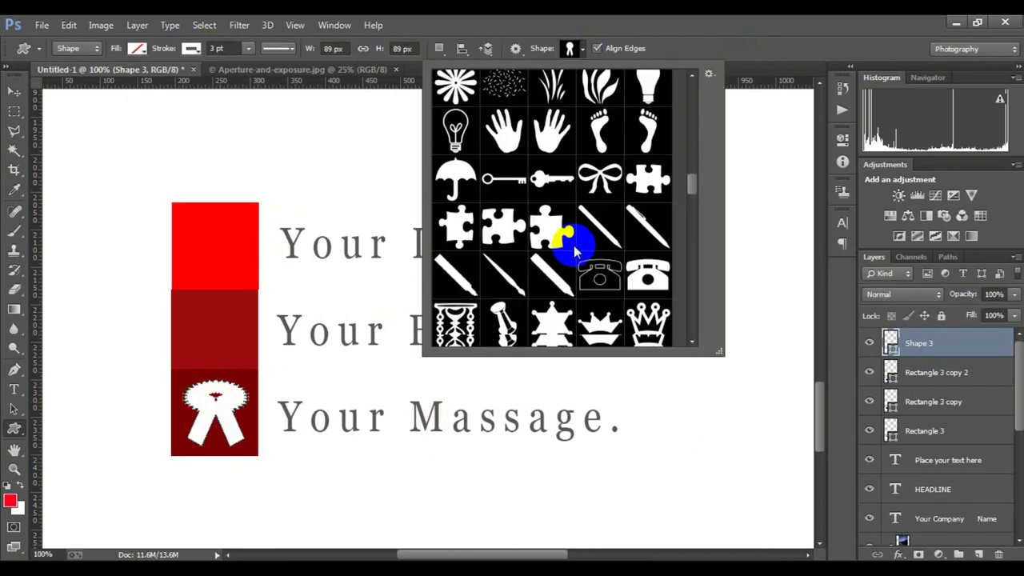
scroll(571, 240, down, 5)
click(598, 149)
click(213, 320)
click(521, 255)
key(ctrl+t)
drag(280, 385, 216, 328)
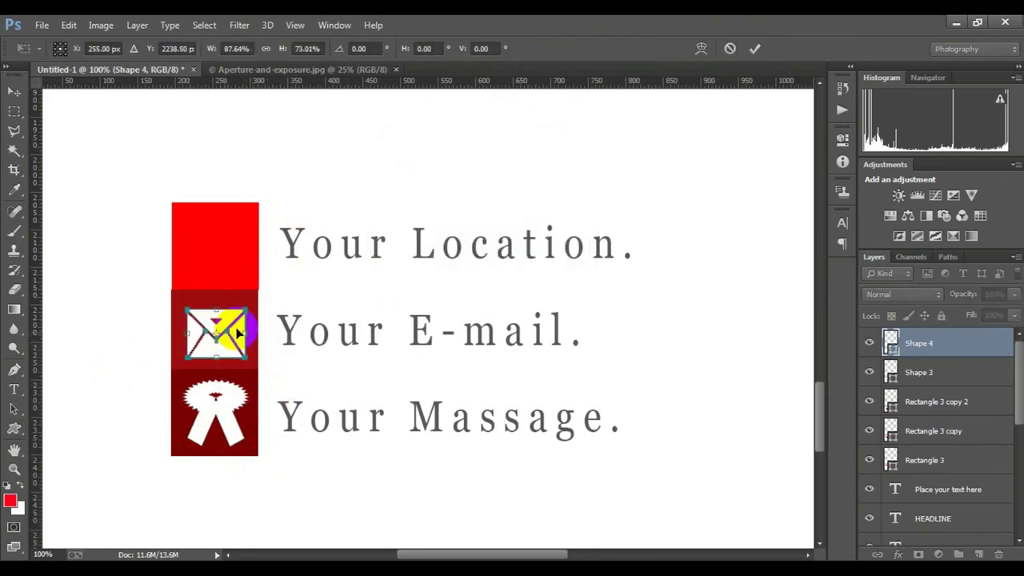
key(Return)
scroll(327, 366, up, 3)
- Add a globe custom shape positioned in the top red square
click(570, 48)
scroll(572, 229, down, 5)
scroll(592, 228, down, 5)
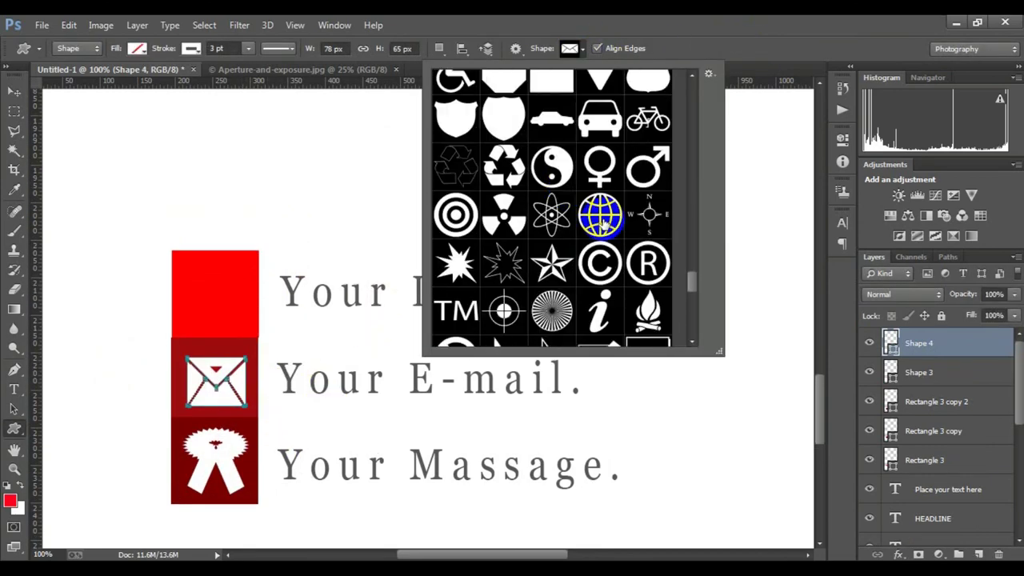
click(601, 226)
click(220, 302)
click(537, 245)
key(ctrl+t)
drag(244, 320, 232, 292)
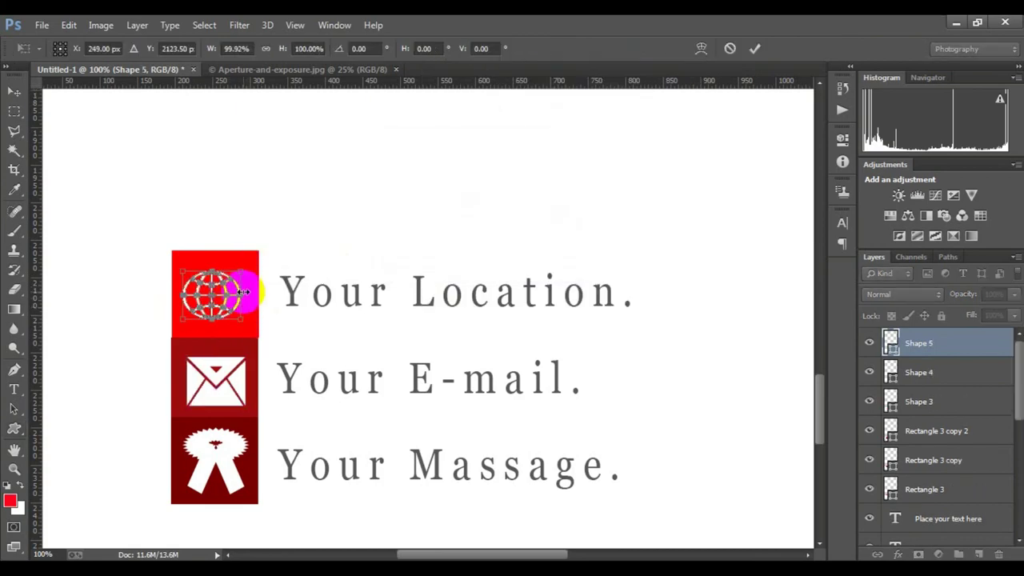
key(Return)
scroll(372, 319, down, 1)
scroll(380, 318, down, 2)
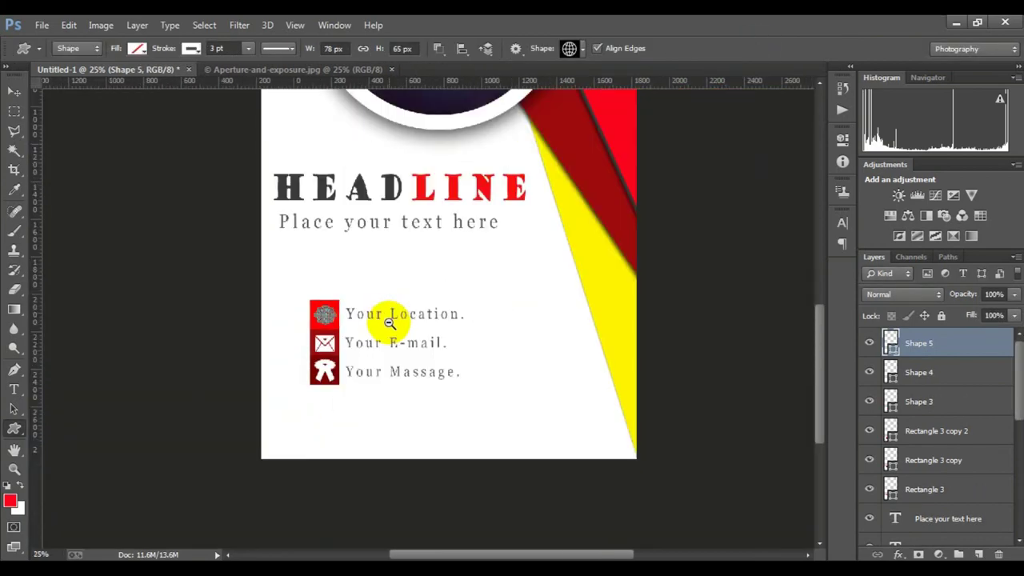
scroll(389, 320, down, 2)
scroll(960, 512, down, 3)
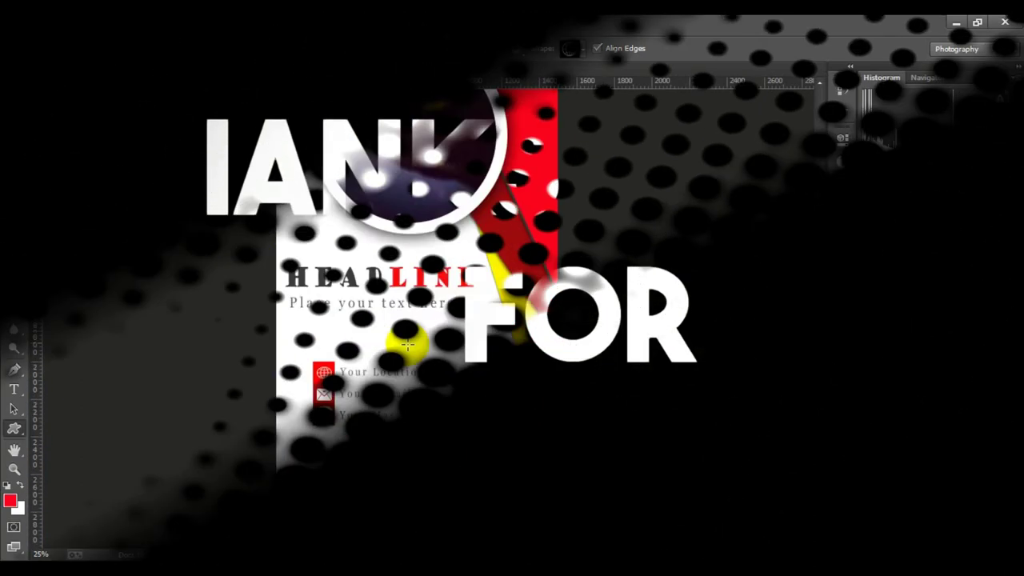